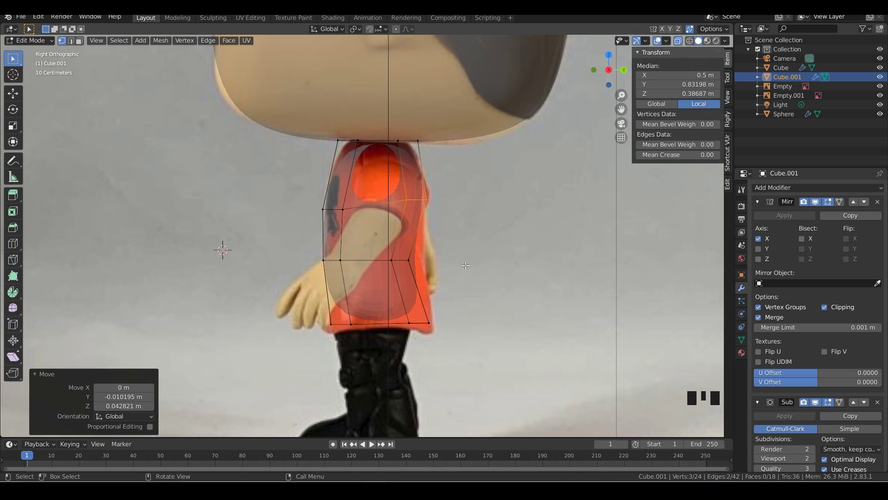
# Step: In Right view, lower three selected torso vertices slightly to match the photo's profile
pyautogui.moveTo(465, 265); pyautogui.dragTo(416, 240, button='middle')
pyautogui.keyDown('shift'); pyautogui.click(407, 141); pyautogui.keyUp('shift')
pyautogui.keyDown('shift'); pyautogui.click(370, 141); pyautogui.keyUp('shift')
pyautogui.keyDown('shift'); pyautogui.click(417, 199); pyautogui.keyUp('shift')
pyautogui.press('KP_3')
pyautogui.press('g')
pyautogui.click(402, 187)
# Step: Select two other torso vertices and nudge them slightly to follow the figurine
pyautogui.keyDown('shift'); pyautogui.click(353, 214); pyautogui.keyUp('shift')
pyautogui.keyDown('shift'); pyautogui.click(369, 145); pyautogui.keyUp('shift')
pyautogui.press('g')
pyautogui.click(470, 415)
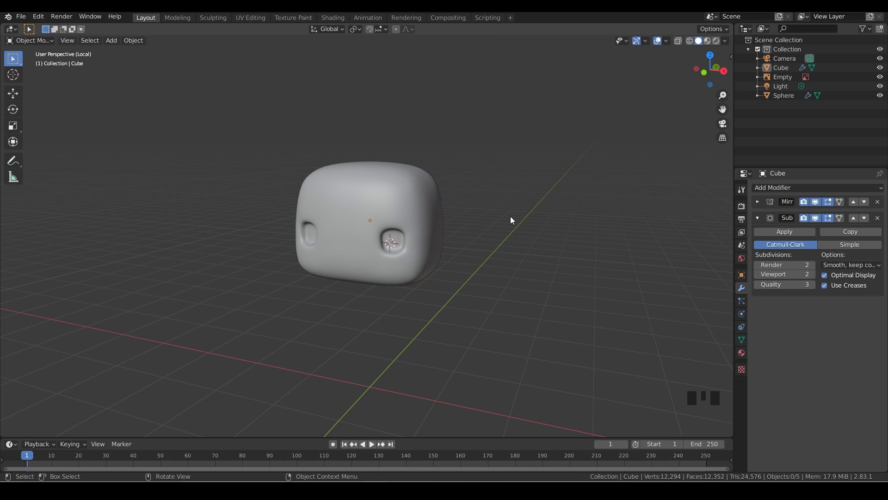
# Step: Show the whole scene in Front view and place the 3D cursor on the chest
pyautogui.press('KP_Divide')
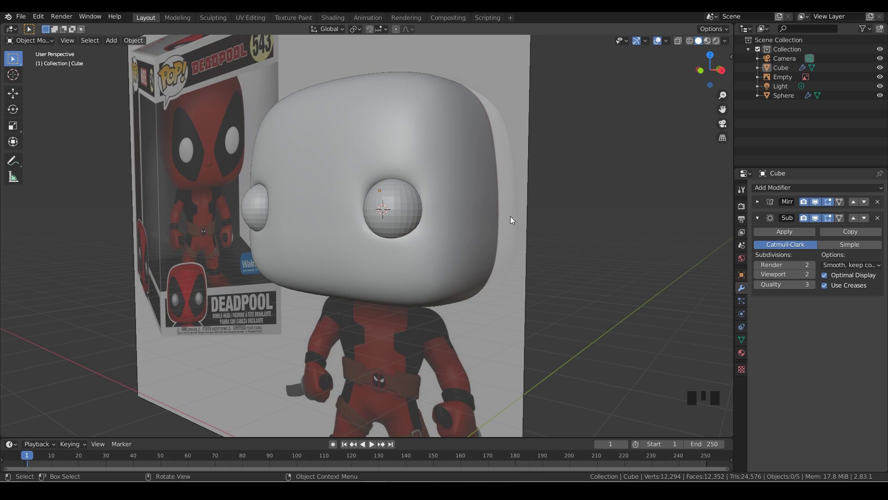
pyautogui.press('KP_1')
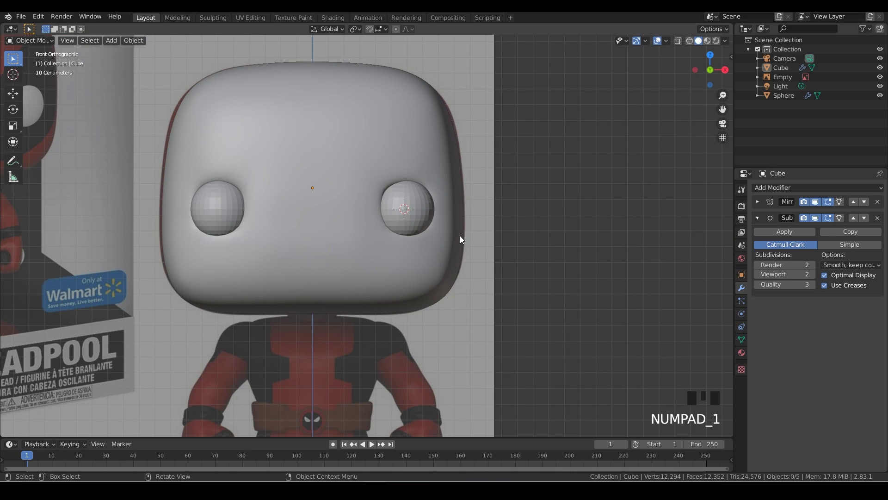
pyautogui.scroll(-4, 456, 236)
pyautogui.keyDown('shift'); pyautogui.moveTo(456, 237); pyautogui.dragTo(473, 263, button='middle'); pyautogui.keyUp('shift')
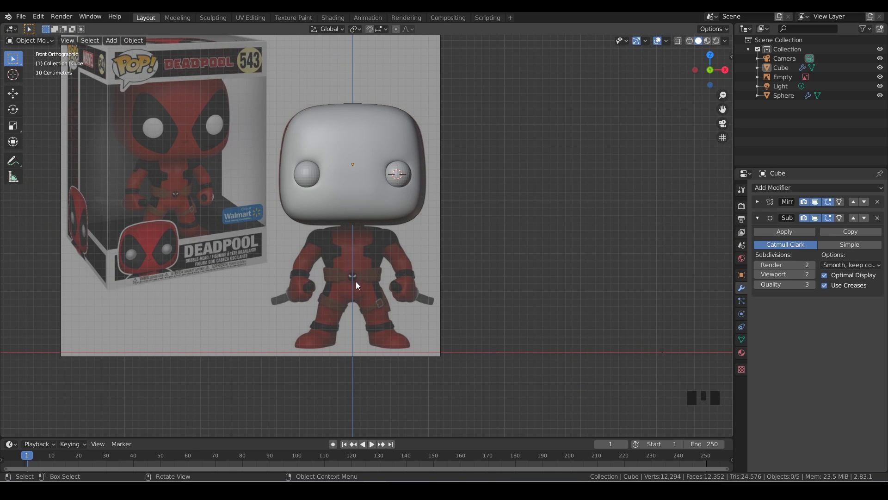
pyautogui.keyDown('shift'); pyautogui.rightClick(353, 261); pyautogui.keyUp('shift')
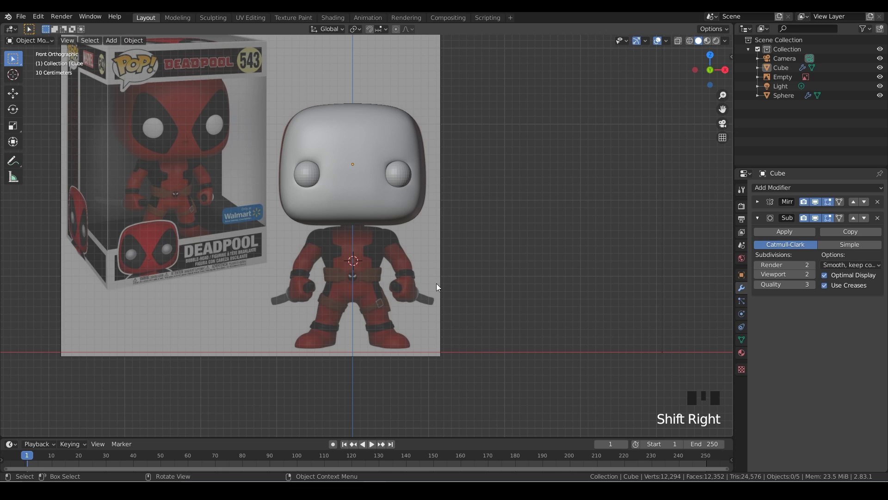
# Step: Add a cube at the chest, scale it to 0.391, and apply subdivision level 2
pyautogui.hotkey('shift', 'a')
pyautogui.moveTo(436, 284)
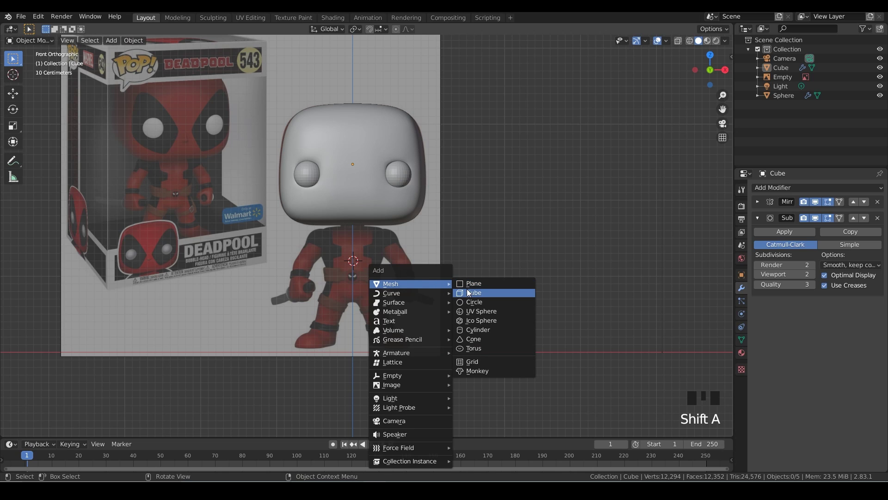
pyautogui.click(470, 293)
pyautogui.press('s')
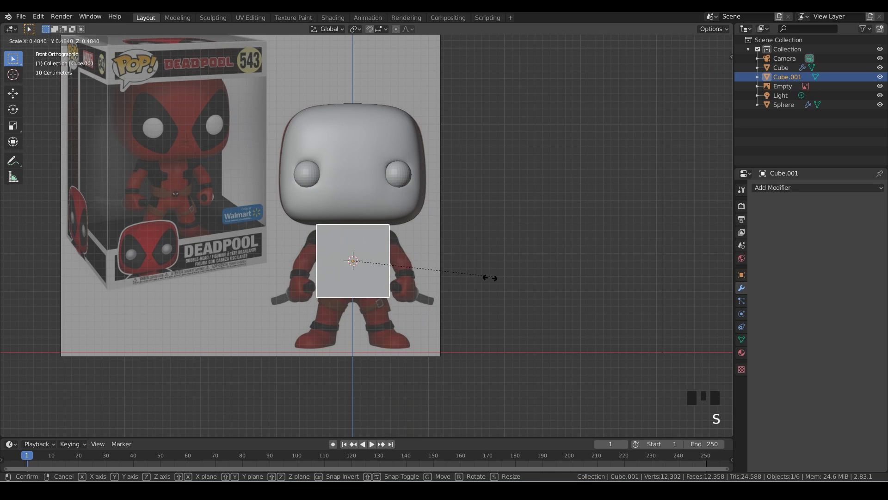
pyautogui.click(467, 280)
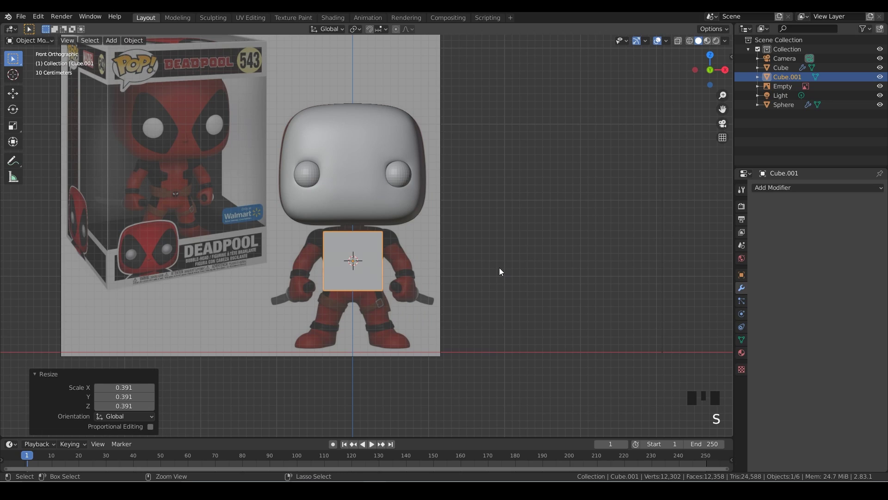
pyautogui.hotkey('ctrl', '2')
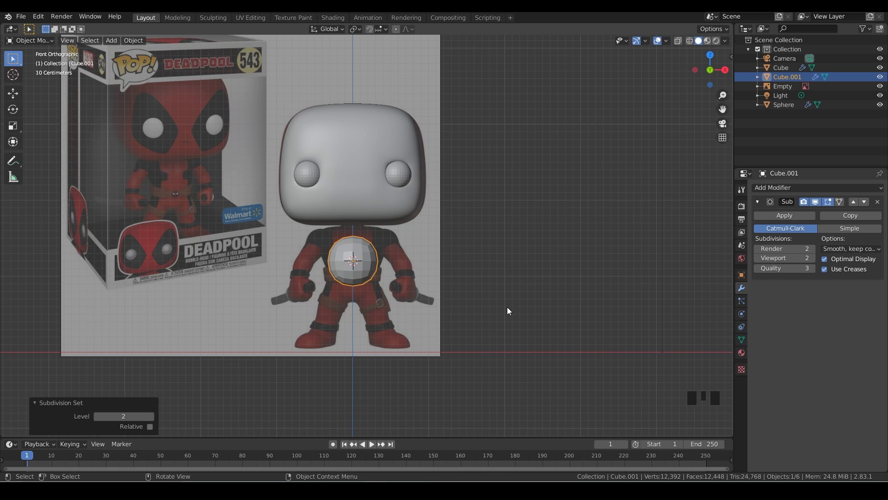
# Step: Use AutoMirror on Cube.001 across X and move Mirror above Subdivision
pyautogui.press('n')
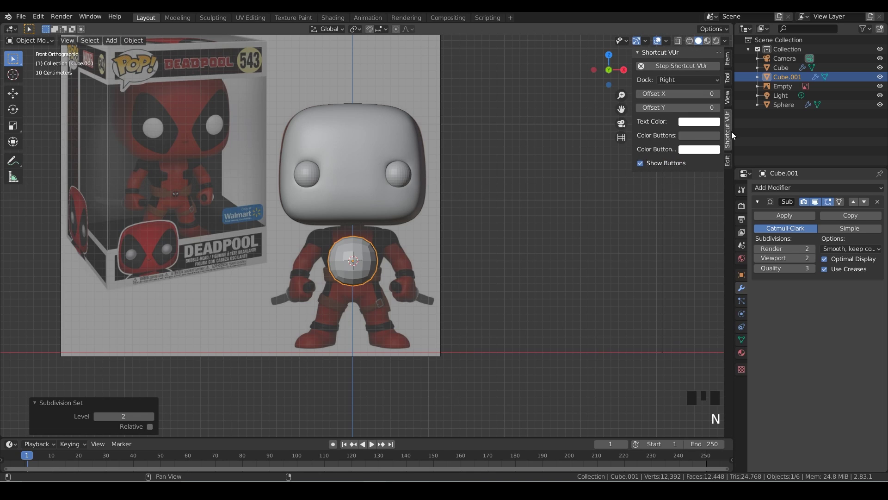
pyautogui.click(727, 159)
pyautogui.click(687, 68)
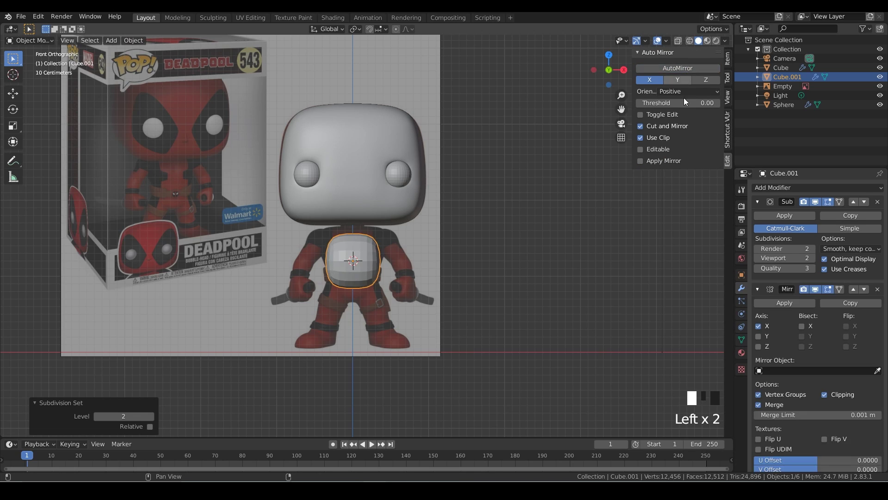
pyautogui.press('Tab')
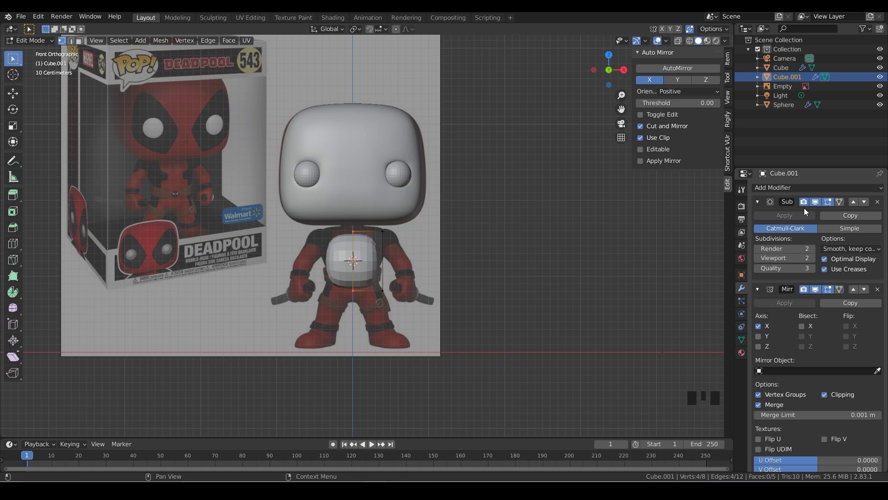
pyautogui.click(854, 291)
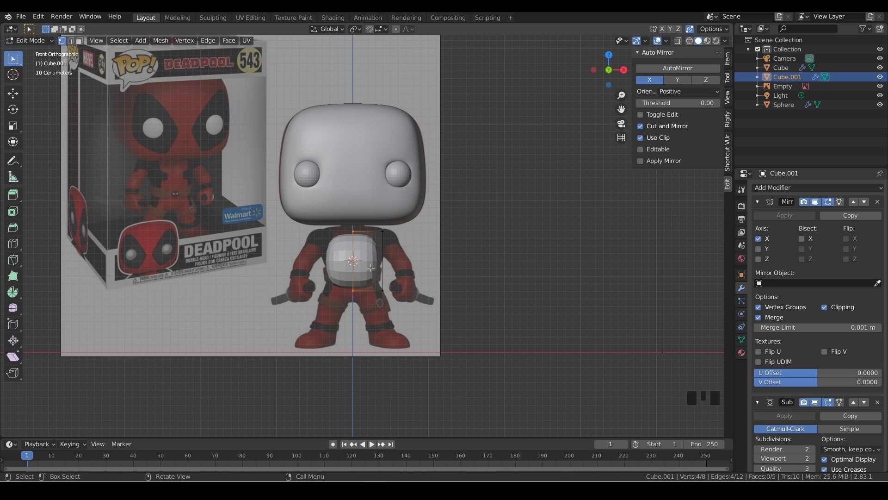
# Step: In Object Mode and Right view, move the torso toward the centre line
pyautogui.moveTo(512, 284); pyautogui.dragTo(407, 286, button='middle')
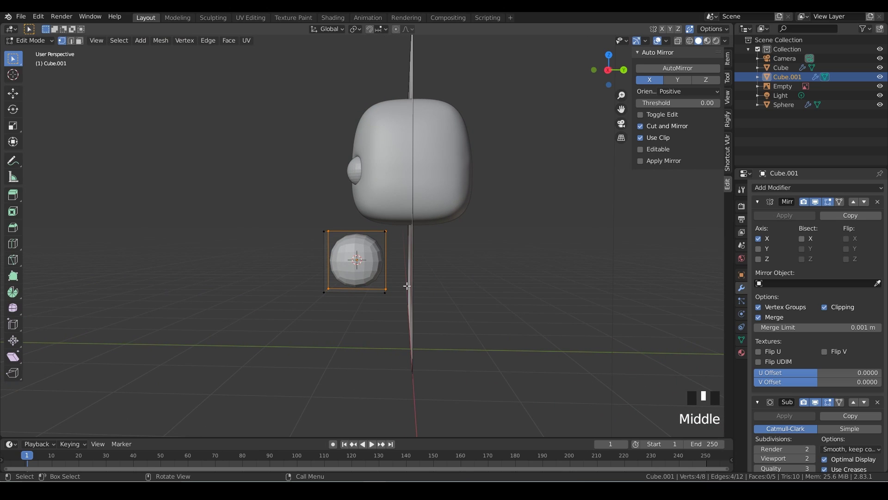
pyautogui.press('Tab')
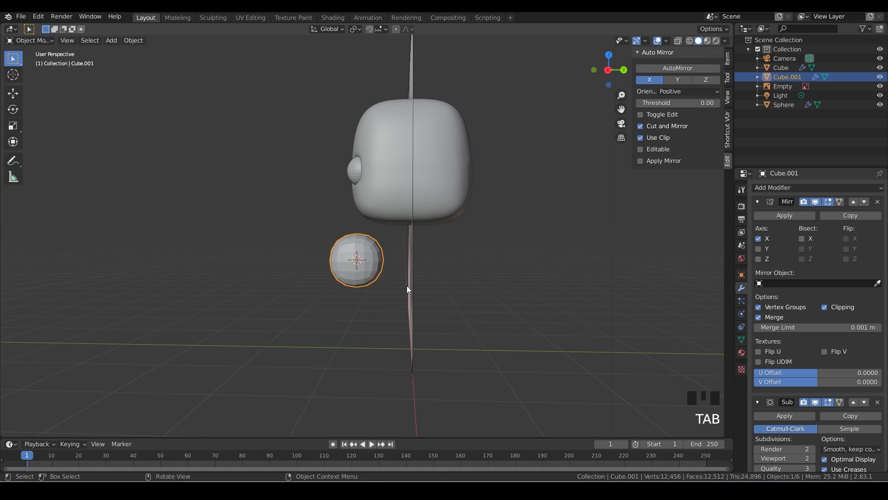
pyautogui.press('KP_3')
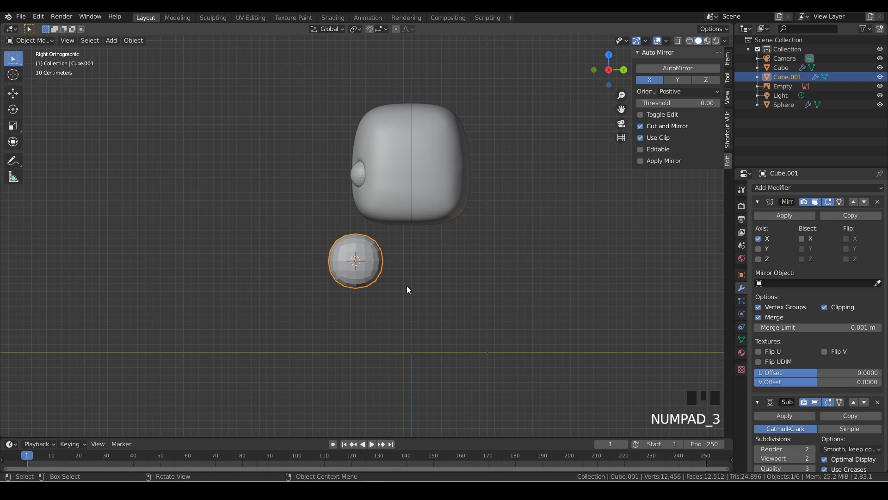
pyautogui.press('g')
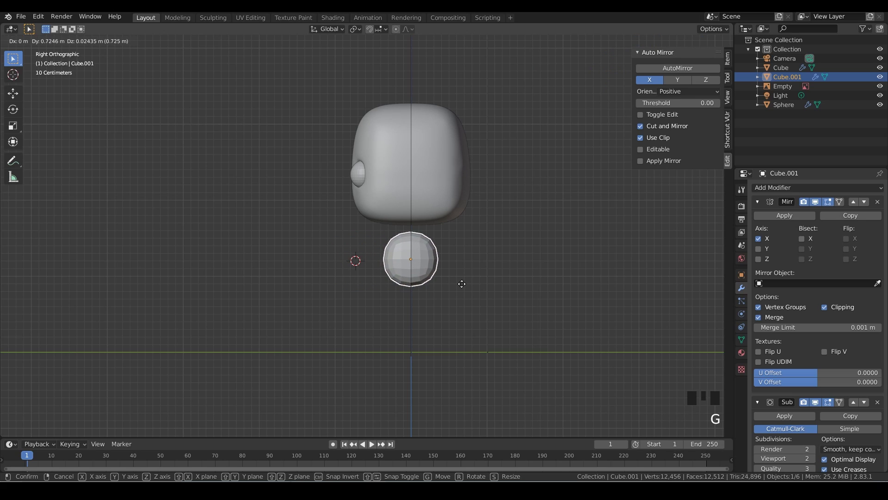
pyautogui.click(461, 284)
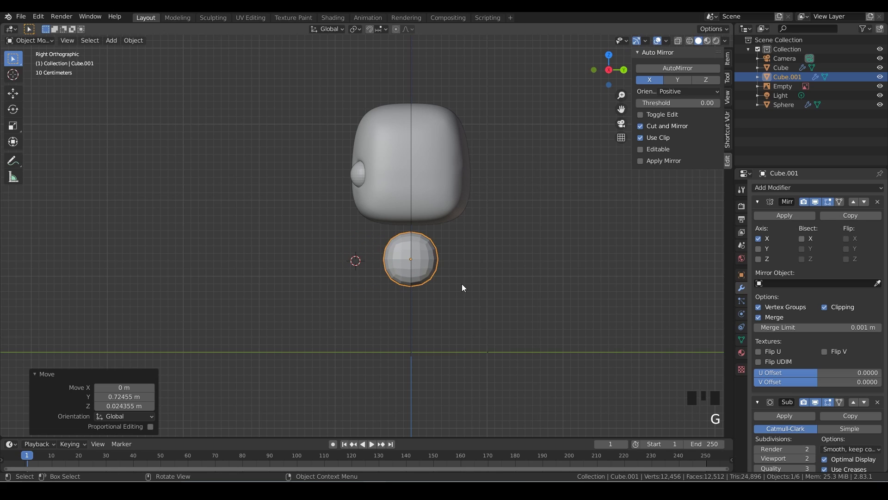
# Step: Set the torso's Location X and Y to 0 in the Item tab
pyautogui.click(729, 57)
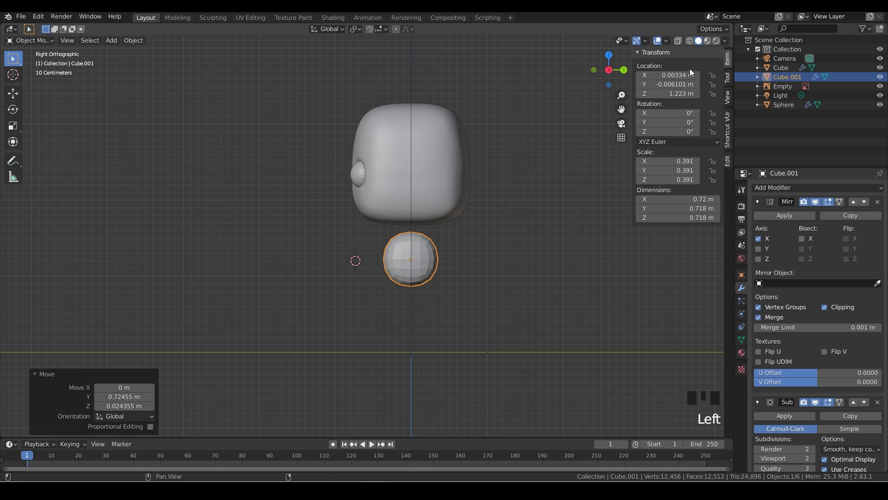
pyautogui.click(669, 76)
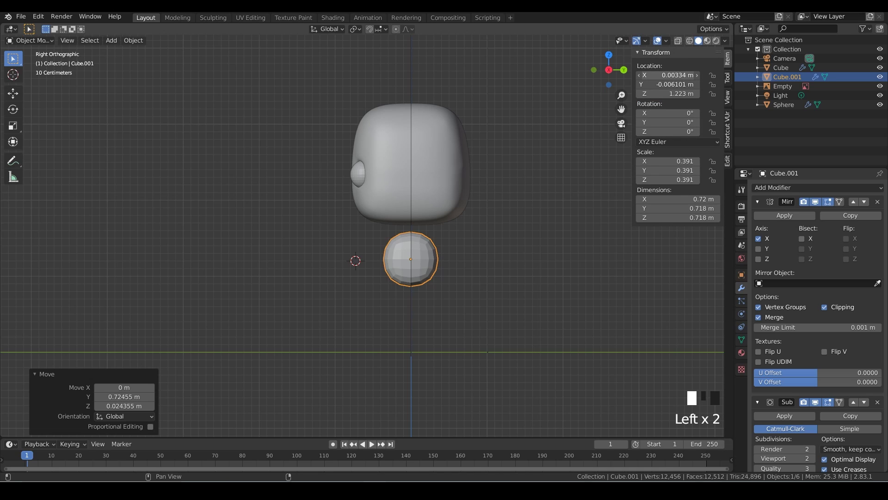
pyautogui.moveTo(670, 75); pyautogui.dragTo(669, 84)
pyautogui.write('0')
pyautogui.press('Return')
pyautogui.moveTo(419, 261); pyautogui.dragTo(534, 270, button='middle')
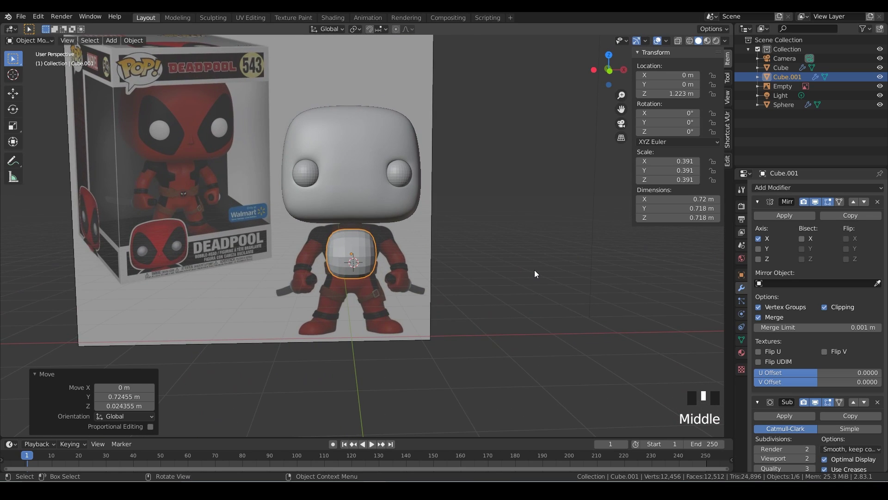
# Step: Drag the side-view figurine photo from the pics folder into the Blender viewport
pyautogui.hotkey('alt', 'Tab')
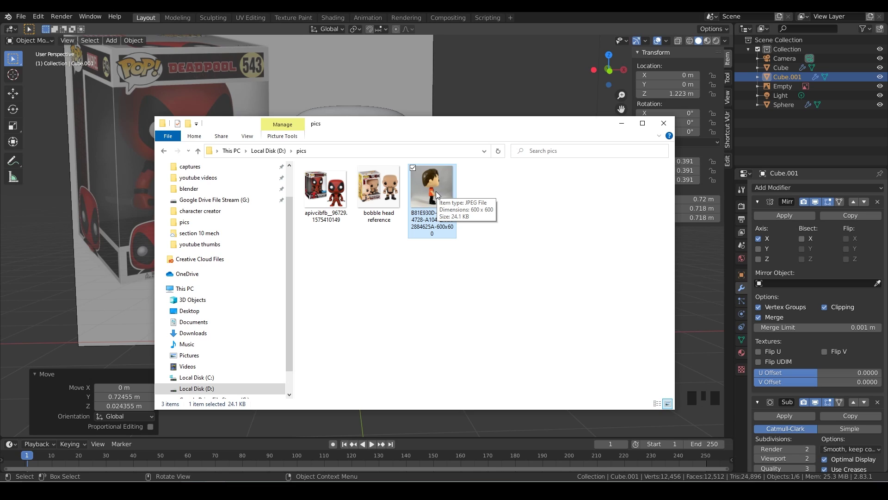
pyautogui.moveTo(437, 195); pyautogui.dragTo(479, 97)
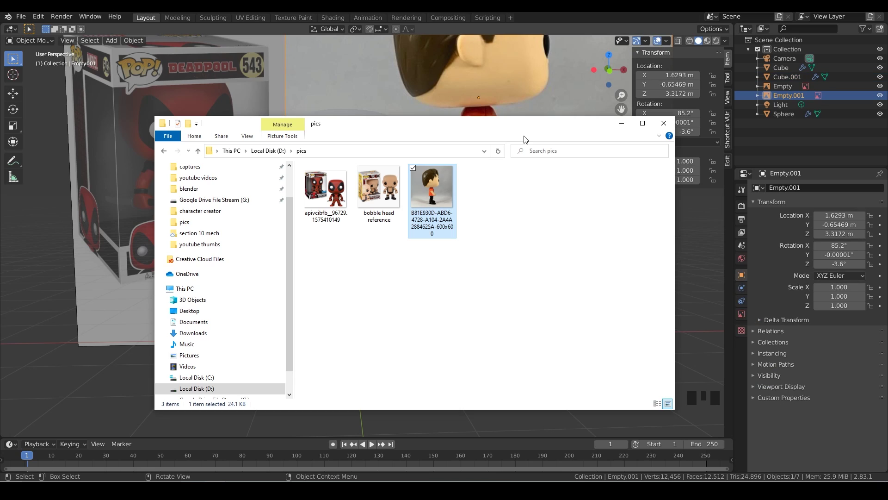
pyautogui.click(621, 123)
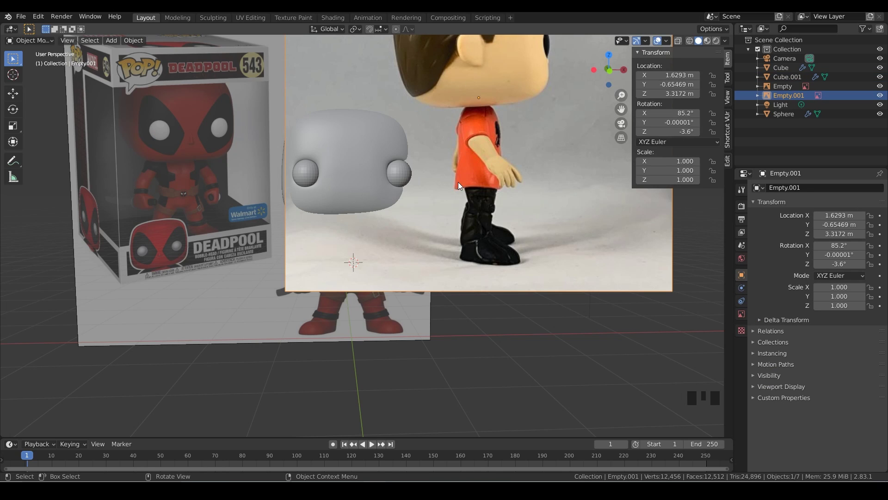
# Step: Clear the reference image's transforms, then rotate it X 90 and Z -90
pyautogui.hotkey('alt', 'r')
pyautogui.hotkey('alt', 'g')
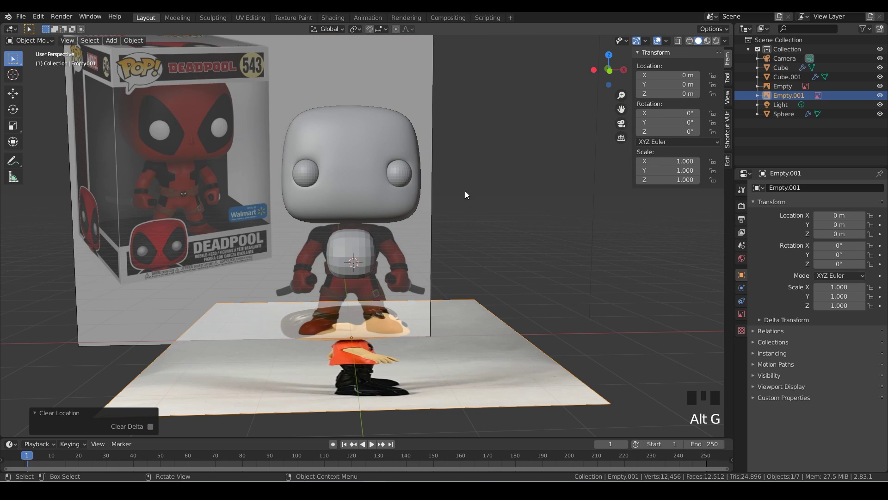
pyautogui.press('r')
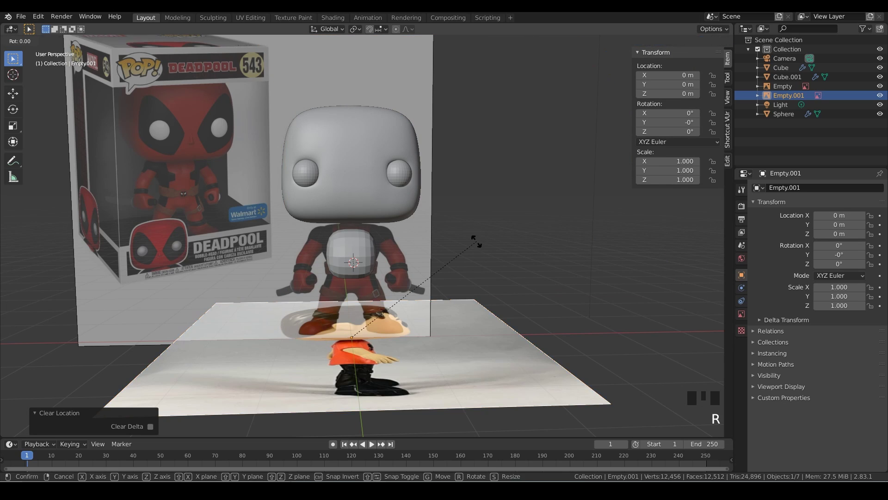
pyautogui.write('x90')
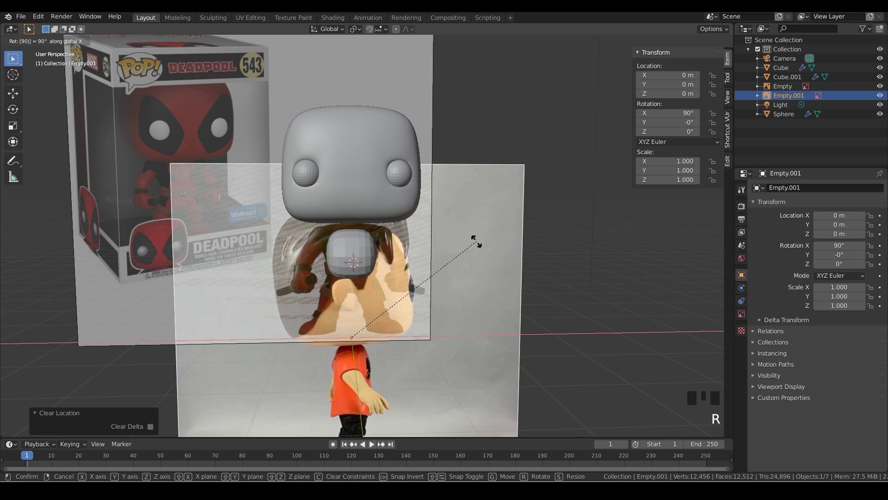
pyautogui.press('Return')
pyautogui.press('r')
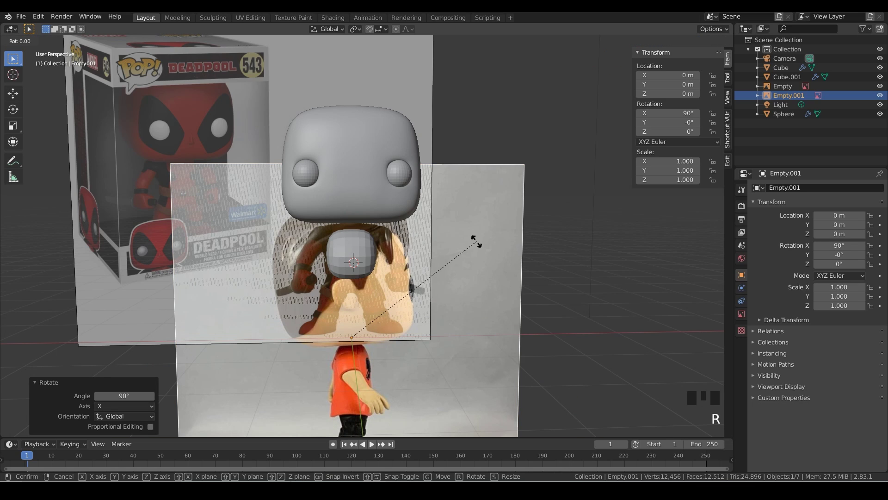
pyautogui.write('z')
pyautogui.write('-90')
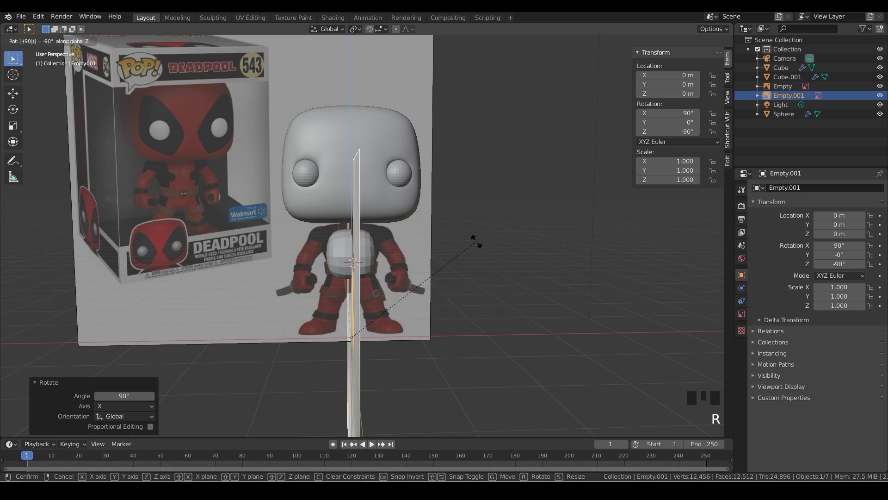
pyautogui.press('Return')
# Step: In Right view, raise the image behind the head and scale it to 0.656
pyautogui.moveTo(462, 252)
pyautogui.mouseDown(button='middle')
pyautogui.moveTo(395, 246)
pyautogui.moveTo(445, 254)
pyautogui.mouseUp(button='middle')
pyautogui.scroll(-3, 445, 254)
pyautogui.scroll(-1, 445, 254)
pyautogui.keyDown('shift'); pyautogui.moveTo(445, 294); pyautogui.dragTo(454, 237, button='middle'); pyautogui.keyUp('shift')
pyautogui.press('KP_3')
pyautogui.press('g')
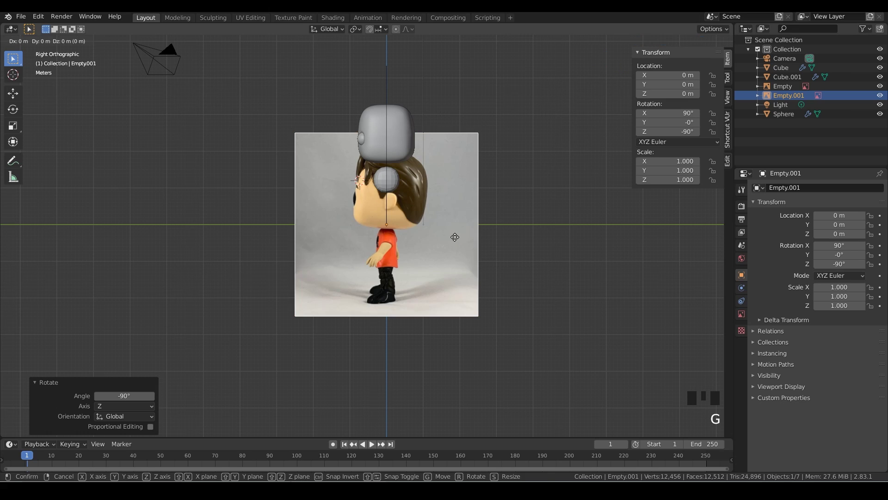
pyautogui.click(455, 159)
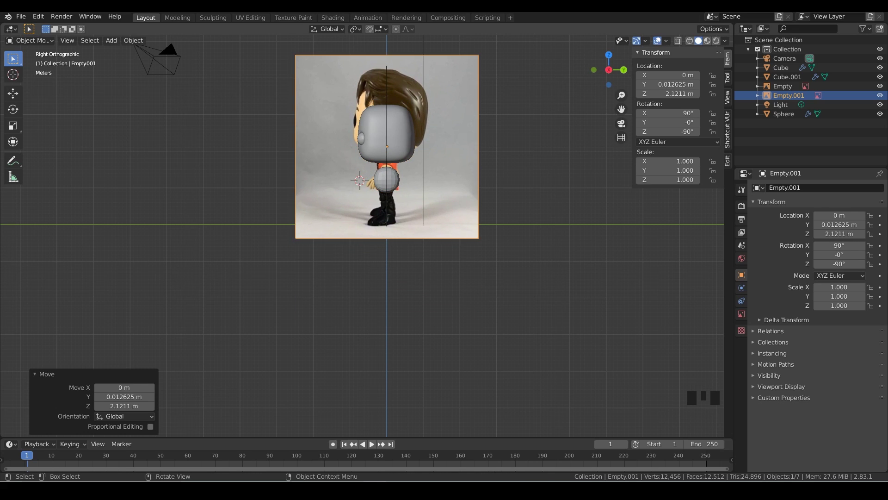
pyautogui.press('s')
pyautogui.click(489, 168)
pyautogui.press('g')
pyautogui.click(470, 187)
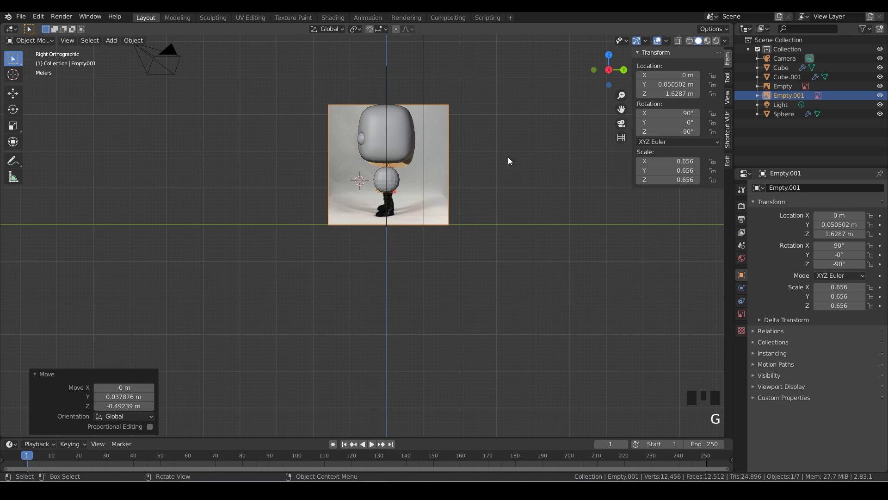
# Step: In wireframe, rescale the image to 0.792 and reposition it to line up with the head
pyautogui.click(690, 40)
pyautogui.press('g')
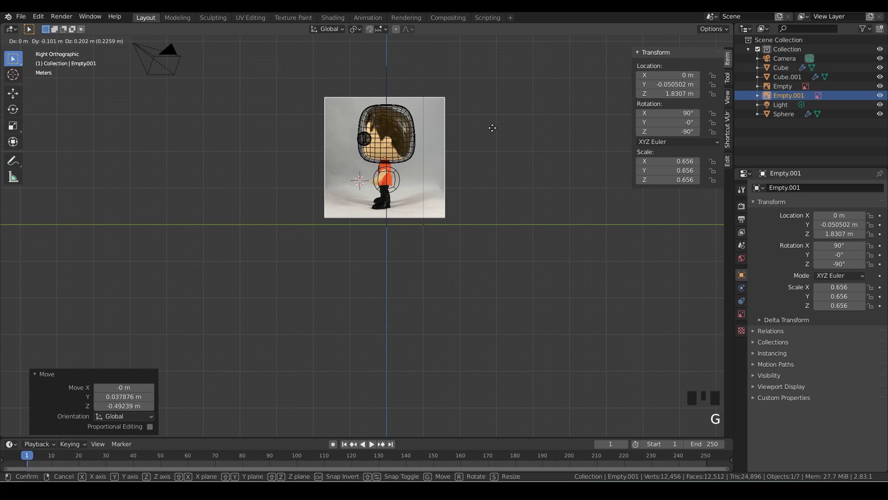
pyautogui.click(490, 121)
pyautogui.press('s')
pyautogui.click(536, 125)
pyautogui.press('g')
pyautogui.click(537, 131)
pyautogui.click(428, 185)
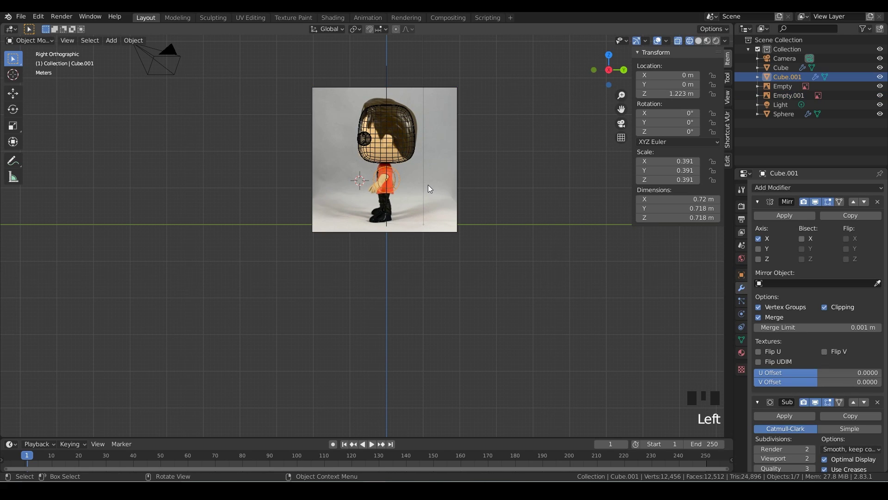
# Step: Scale the torso cube to 0.597 along Y and place it over the shirt
pyautogui.scroll(5, 423, 197)
pyautogui.keyDown('shift'); pyautogui.moveTo(423, 199); pyautogui.dragTo(426, 218, button='middle'); pyautogui.keyUp('shift')
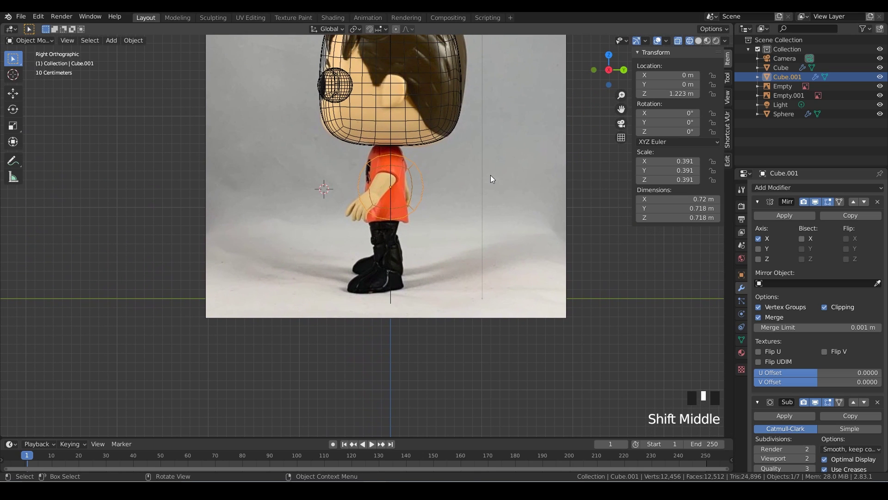
pyautogui.press('s')
pyautogui.press('y')
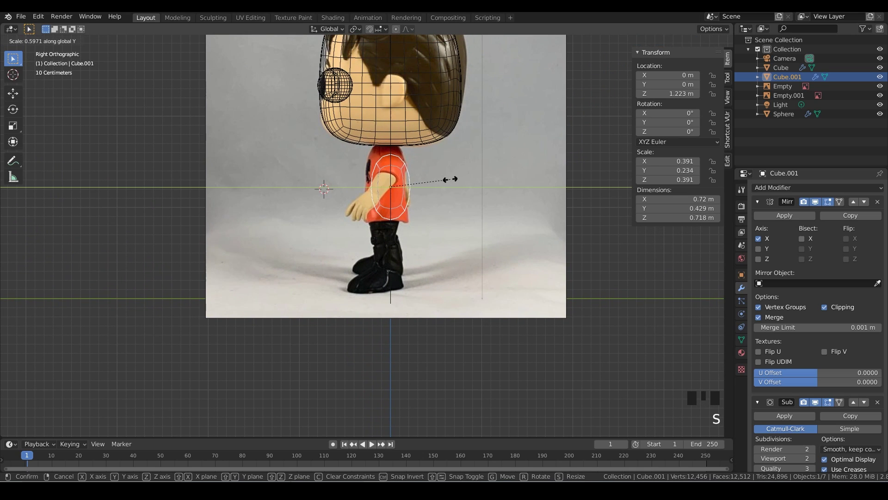
pyautogui.click(449, 183)
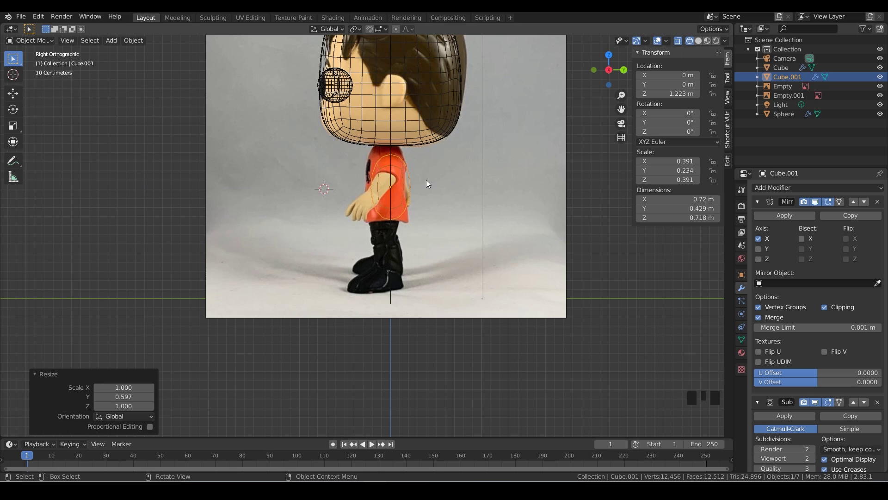
pyautogui.press('g')
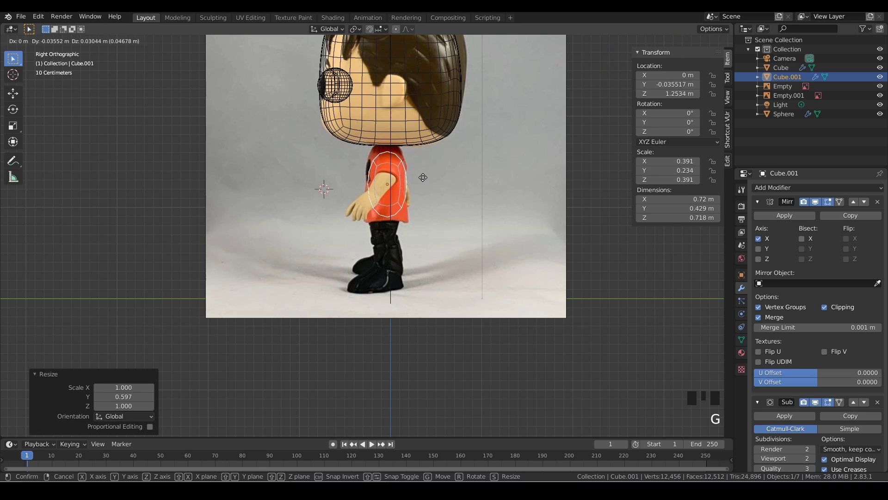
pyautogui.click(421, 176)
pyautogui.scroll(4, 409, 195)
pyautogui.keyDown('shift'); pyautogui.moveTo(409, 195); pyautogui.dragTo(412, 220, button='middle'); pyautogui.keyUp('shift')
# Step: Add a raised horizontal edge loop and a centred vertical loop to the torso
pyautogui.press('Tab')
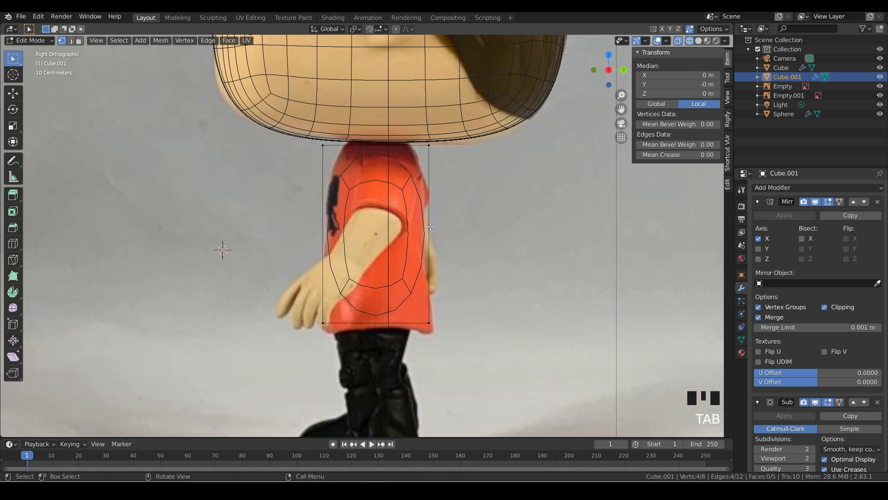
pyautogui.hotkey('ctrl', 'r')
pyautogui.click(425, 232)
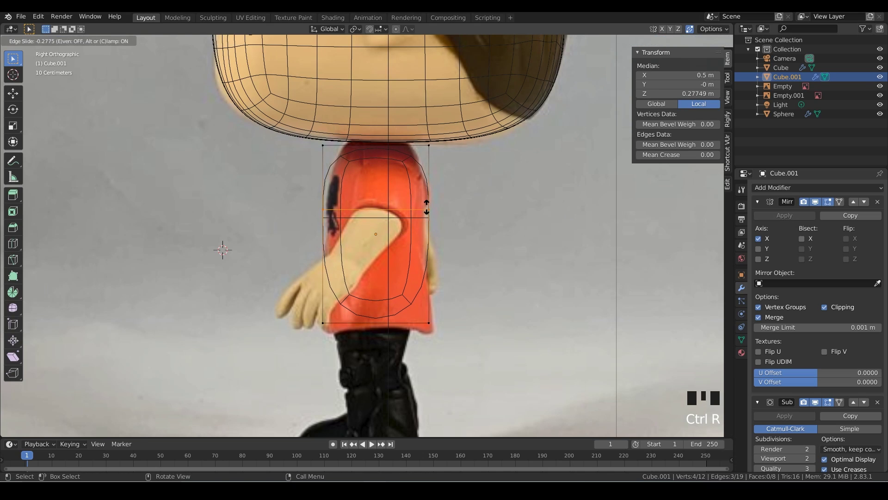
pyautogui.click(357, 195)
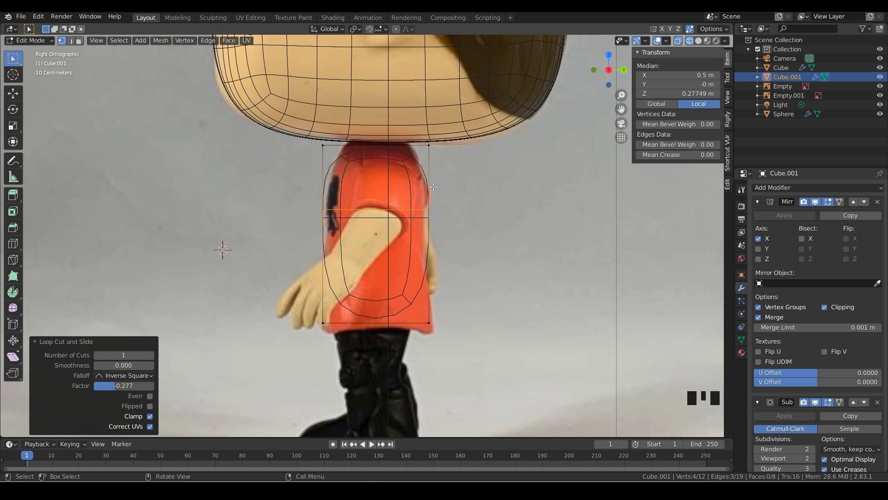
pyautogui.moveTo(433, 187); pyautogui.dragTo(477, 242, button='middle')
pyautogui.hotkey('ctrl', 'r')
pyautogui.click(391, 221)
pyautogui.rightClick(392, 220)
pyautogui.moveTo(392, 220); pyautogui.dragTo(444, 204, button='middle')
pyautogui.click(698, 41)
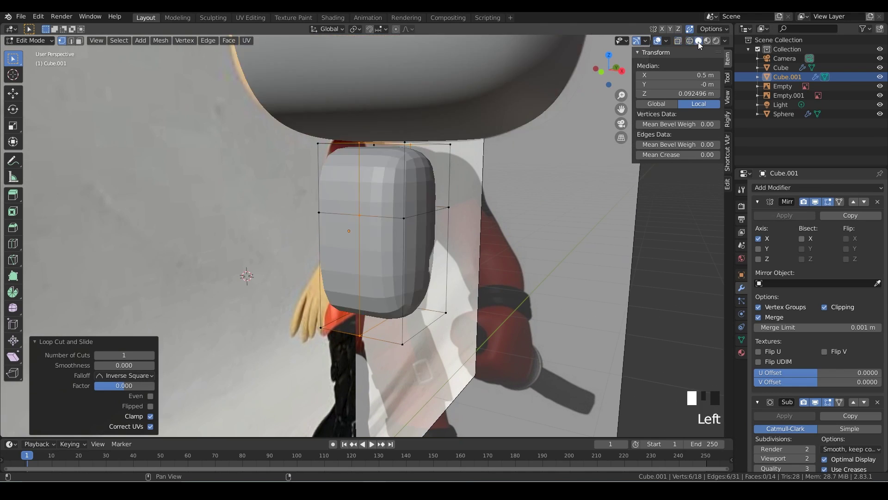
pyautogui.moveTo(431, 249); pyautogui.dragTo(437, 264, button='middle')
# Step: Select the two vertical edge loops and scale them to 0.627 along Y
pyautogui.press('2')
pyautogui.keyDown('alt'); pyautogui.click(361, 190); pyautogui.keyUp('alt')
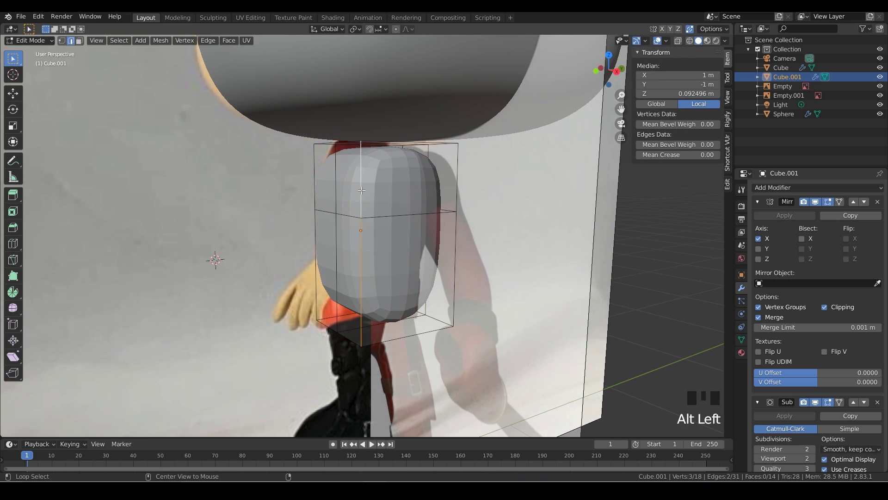
pyautogui.keyDown('alt'); pyautogui.keyDown('shift'); pyautogui.click(457, 198); pyautogui.keyUp('shift'); pyautogui.keyUp('alt')
pyautogui.press('s')
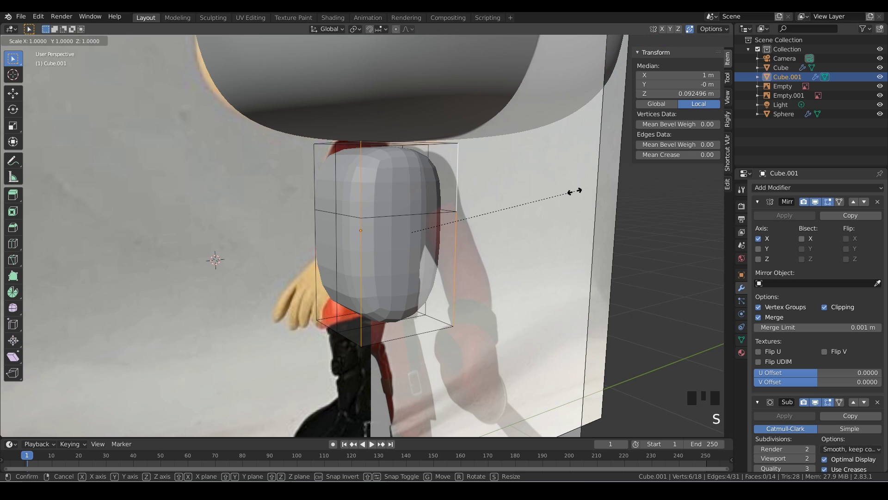
pyautogui.press('y')
pyautogui.click(514, 208)
pyautogui.moveTo(442, 233); pyautogui.dragTo(408, 199, button='middle')
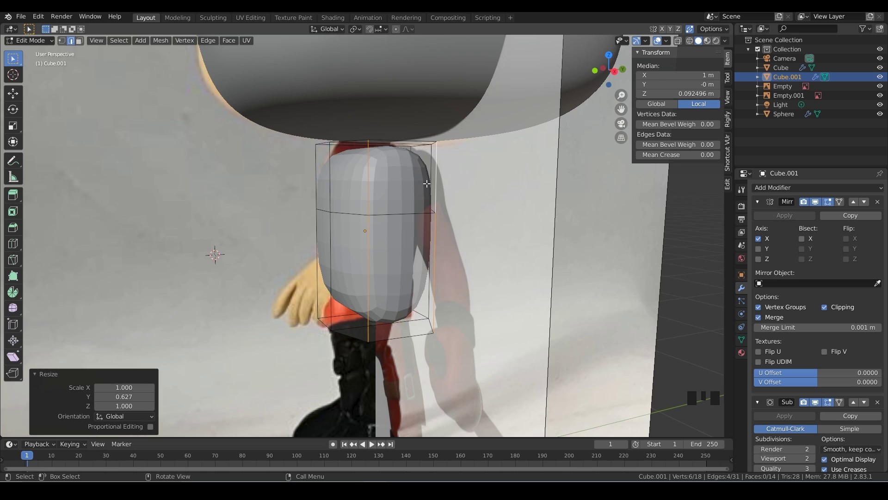
# Step: Select the torso's top face and delete it as Faces to open the neck hole
pyautogui.press('3')
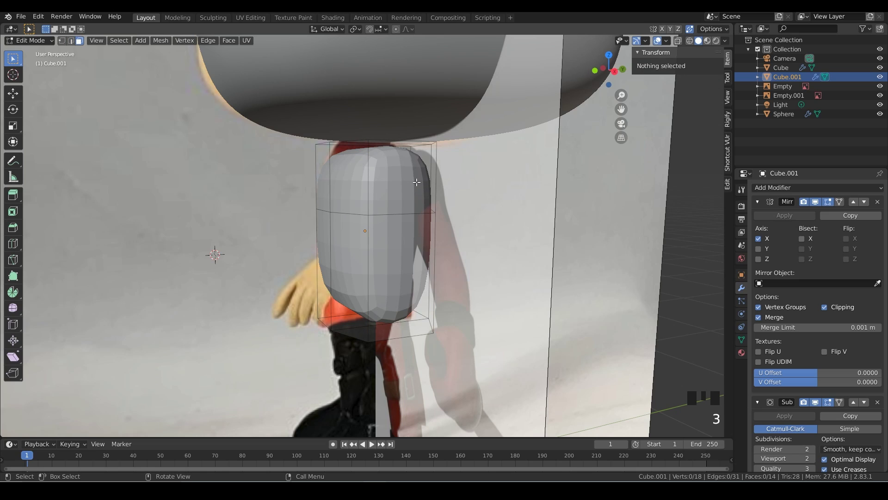
pyautogui.click(406, 188)
pyautogui.press('Delete')
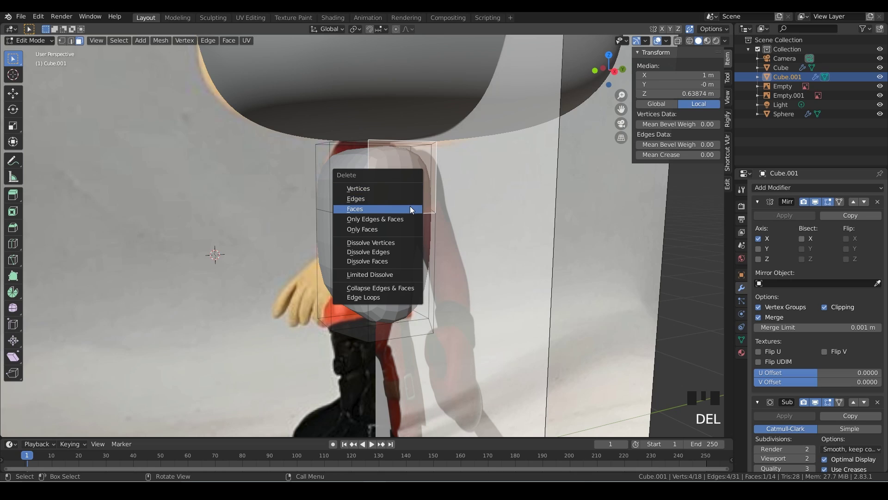
pyautogui.click(410, 209)
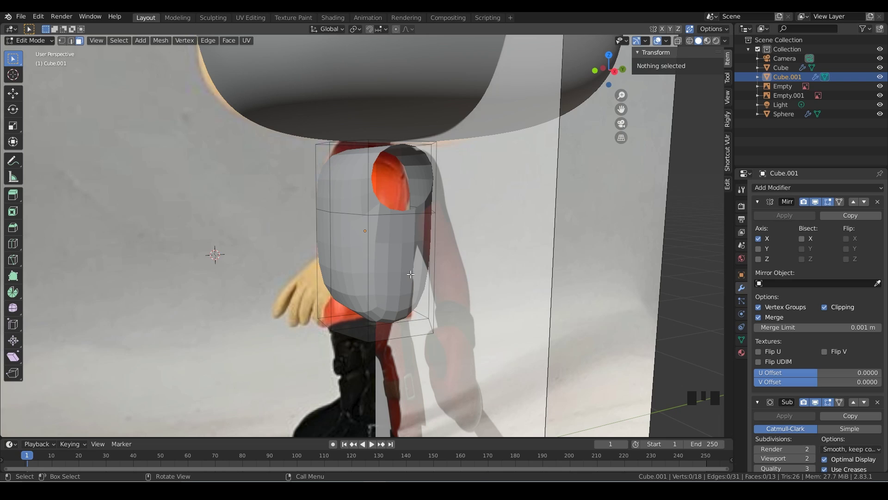
# Step: Add a lower torso edge loop, scale it to 0.859 on Y, and shift it back and up
pyautogui.press('KP_3')
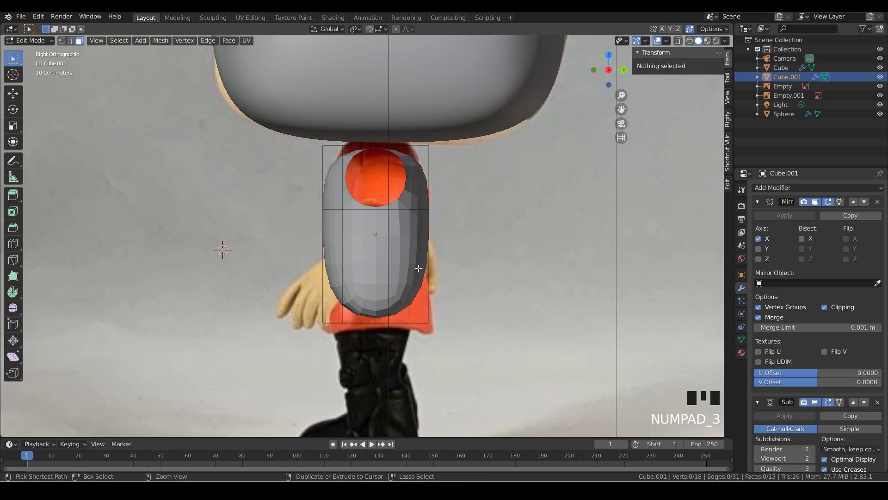
pyautogui.hotkey('ctrl', 'r')
pyautogui.click(423, 268)
pyautogui.rightClick(423, 267)
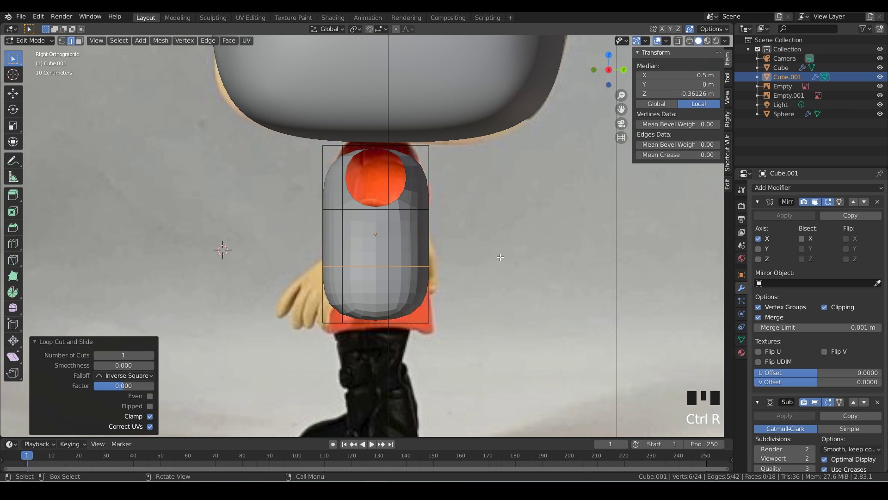
pyautogui.press('s')
pyautogui.press('y')
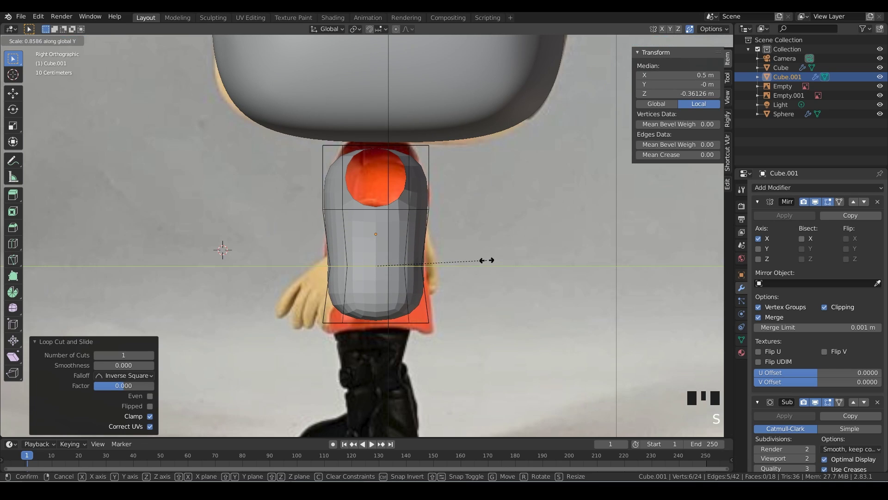
pyautogui.click(457, 265)
pyautogui.press('g')
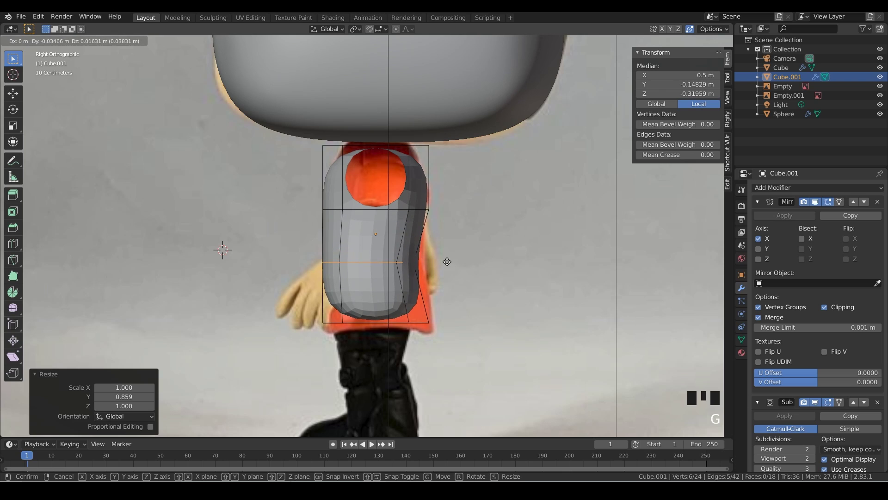
pyautogui.click(446, 259)
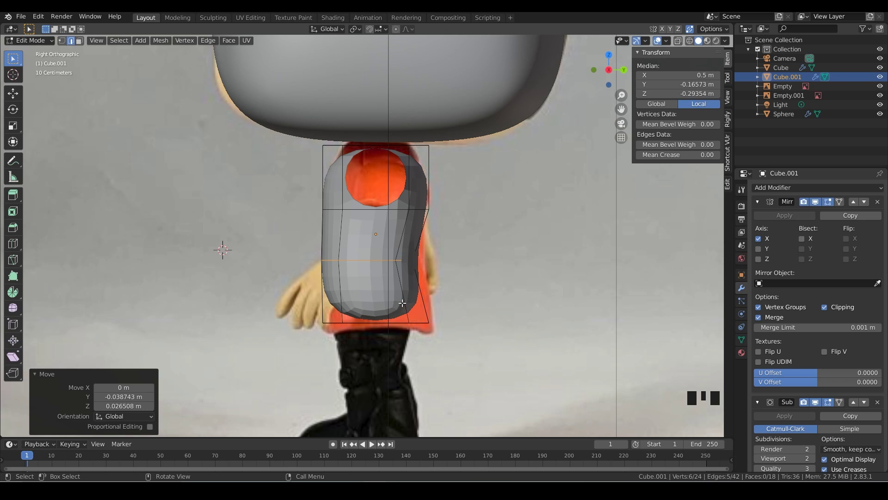
# Step: Move the upper front and top torso vertices onto the reference outline
pyautogui.press('1')
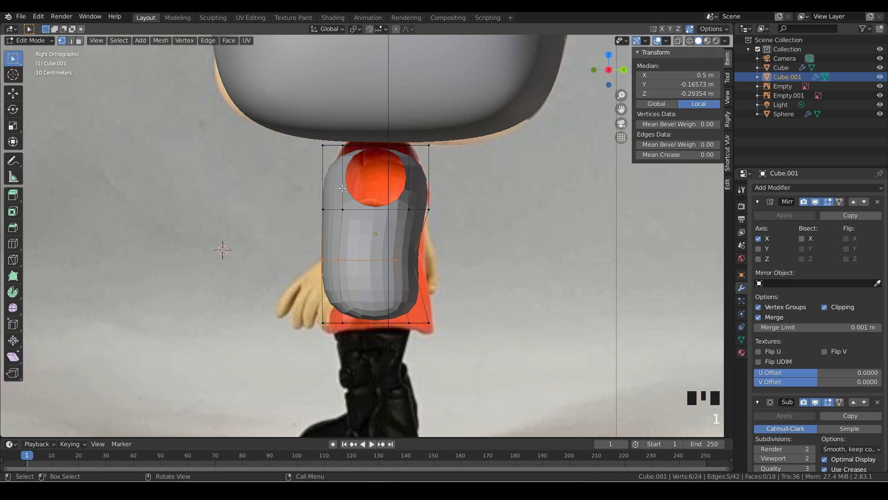
pyautogui.moveTo(305, 129); pyautogui.dragTo(353, 157)
pyautogui.press('g')
pyautogui.click(365, 156)
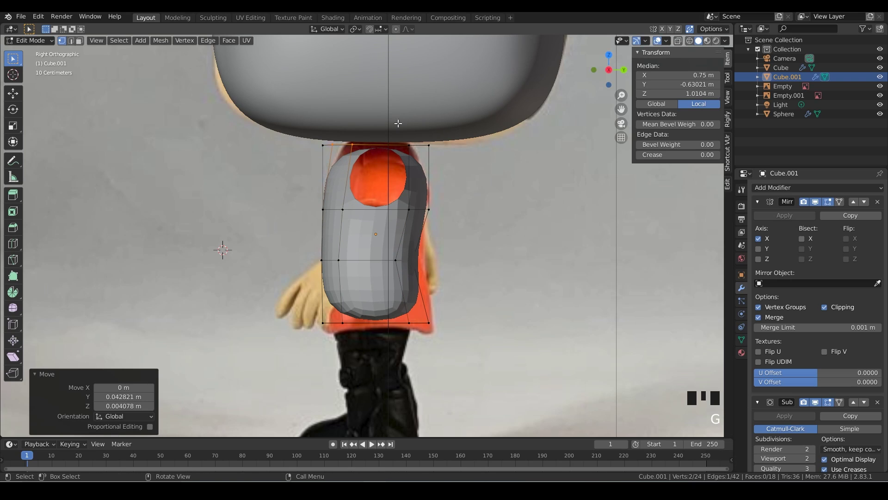
pyautogui.click(678, 41)
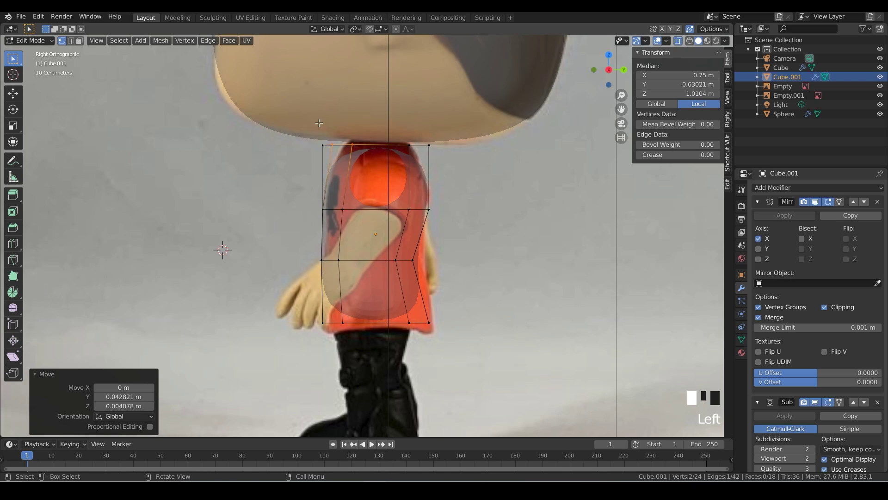
pyautogui.click(332, 145)
pyautogui.press('g')
pyautogui.click(336, 148)
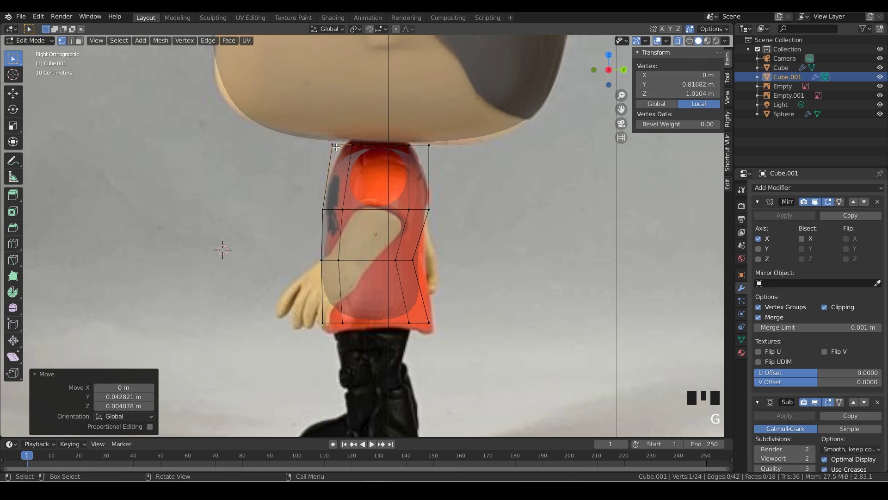
pyautogui.keyDown('shift'); pyautogui.click(355, 145); pyautogui.keyUp('shift')
pyautogui.press('g')
pyautogui.click(366, 150)
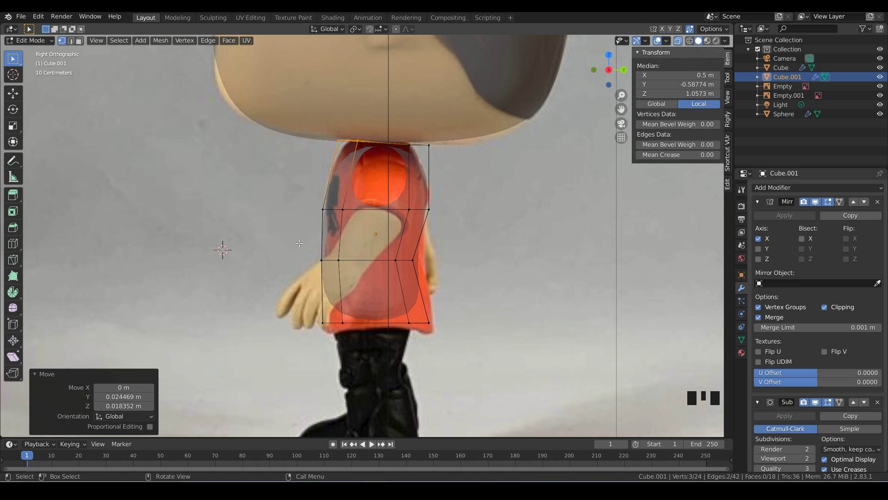
# Step: Shift the lower-left vertices slightly and move the upper-right vertices onto the outline
pyautogui.moveTo(298, 243); pyautogui.dragTo(359, 342)
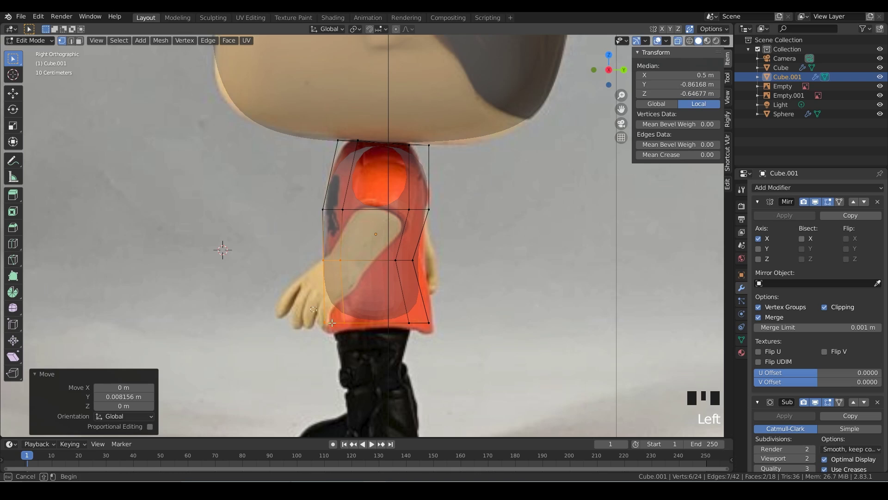
pyautogui.press('g')
pyautogui.click(351, 304)
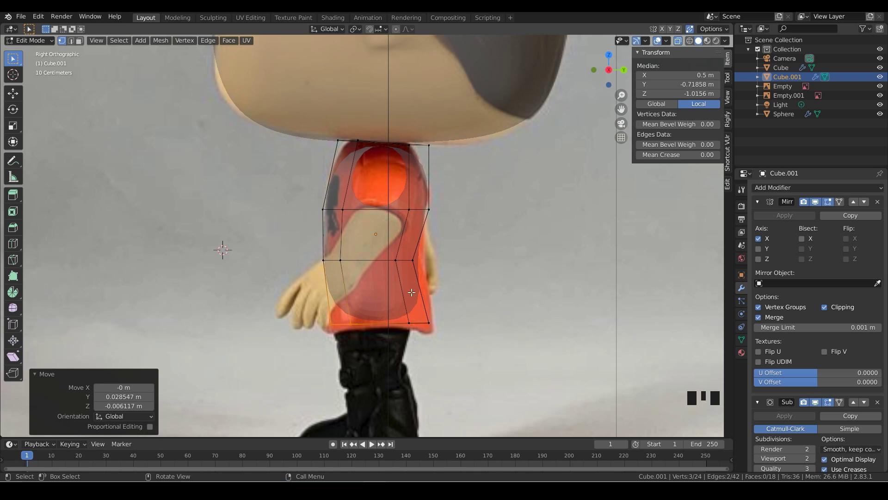
pyautogui.moveTo(398, 134); pyautogui.dragTo(425, 158)
pyautogui.press('g')
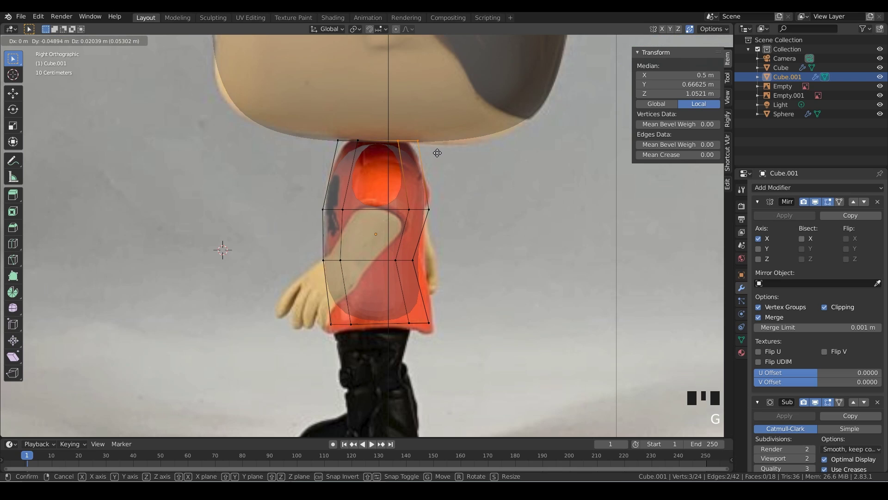
pyautogui.click(438, 152)
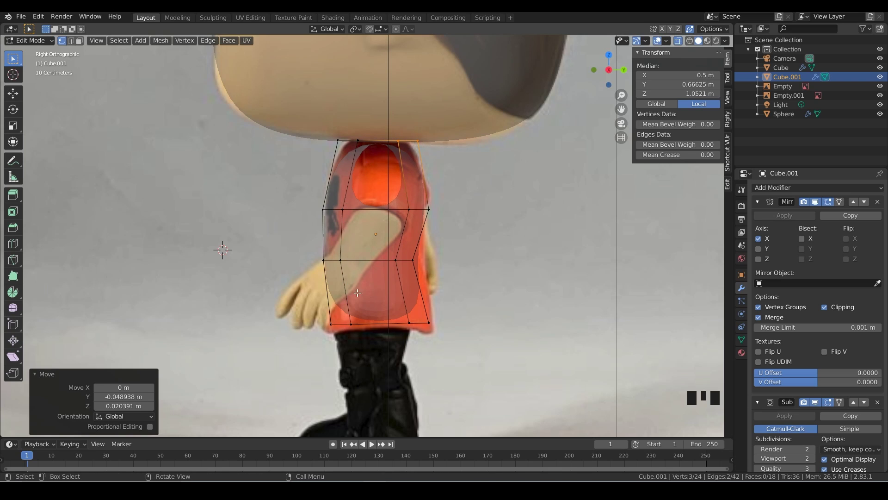
# Step: Adjust the middle-right vertex and raise the right vertex above it to follow the shirt
pyautogui.click(411, 261)
pyautogui.press('g')
pyautogui.click(449, 262)
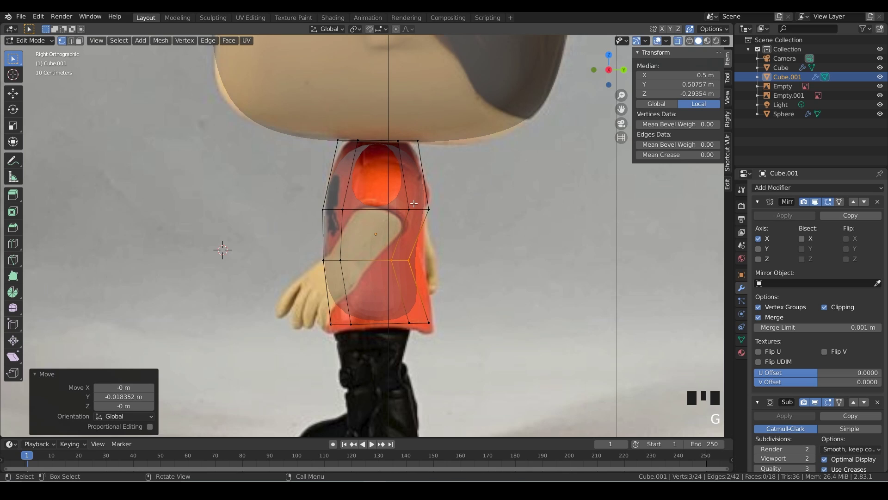
pyautogui.click(410, 208)
pyautogui.press('g')
pyautogui.click(407, 198)
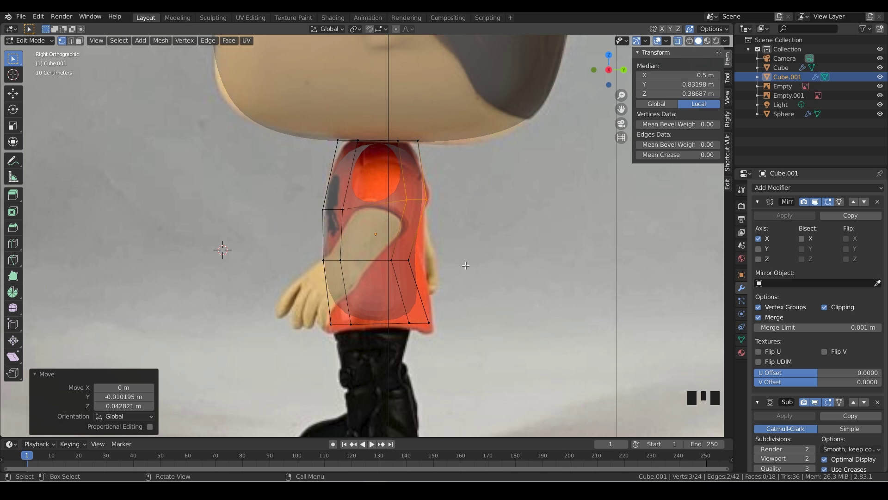
pyautogui.moveTo(407, 182); pyautogui.dragTo(444, 174, button='middle')
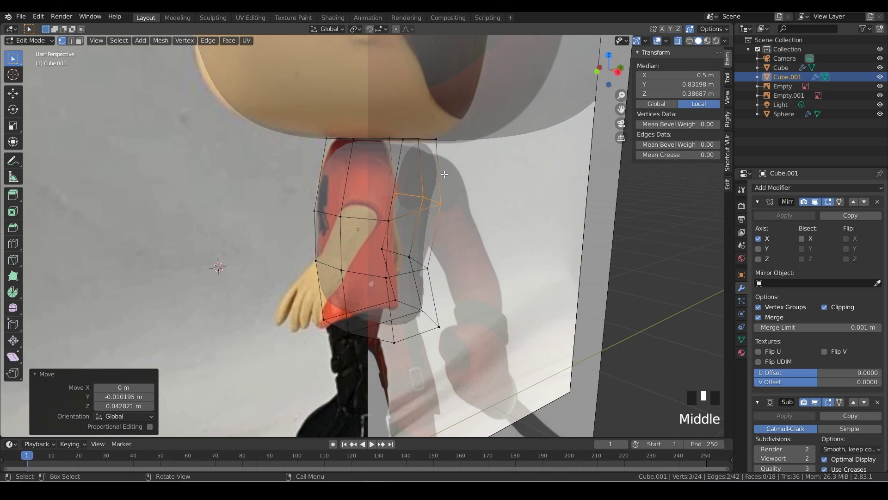
# Step: Push the four upper chest vertices forward in side view
pyautogui.click(436, 139)
pyautogui.keyDown('shift'); pyautogui.click(402, 139); pyautogui.keyUp('shift')
pyautogui.keyDown('shift'); pyautogui.click(388, 220); pyautogui.keyUp('shift')
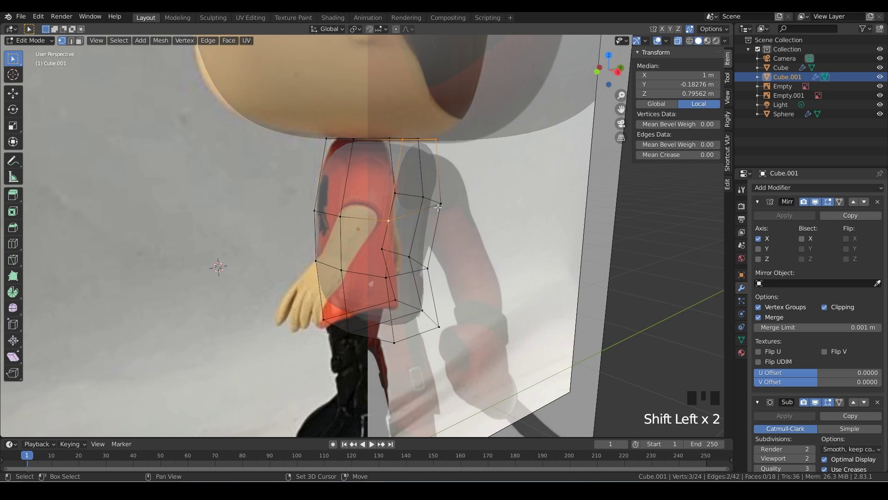
pyautogui.keyDown('shift'); pyautogui.click(441, 204); pyautogui.keyUp('shift')
pyautogui.press('KP_3')
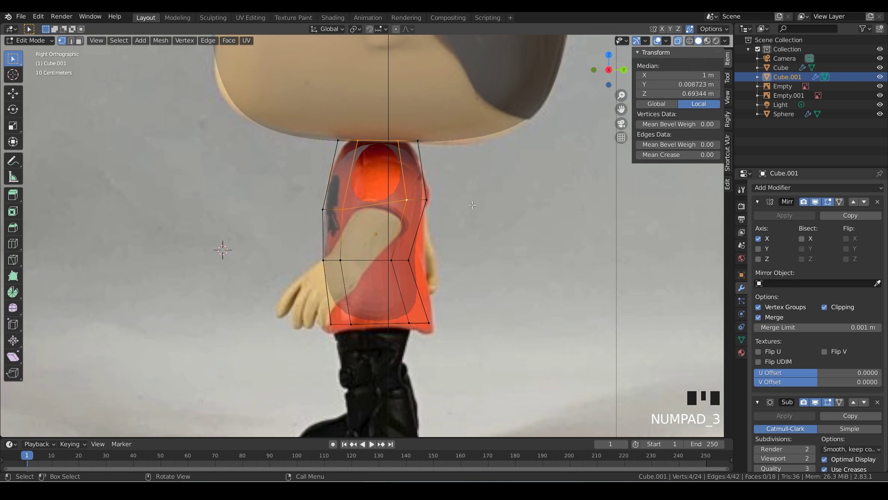
pyautogui.press('g')
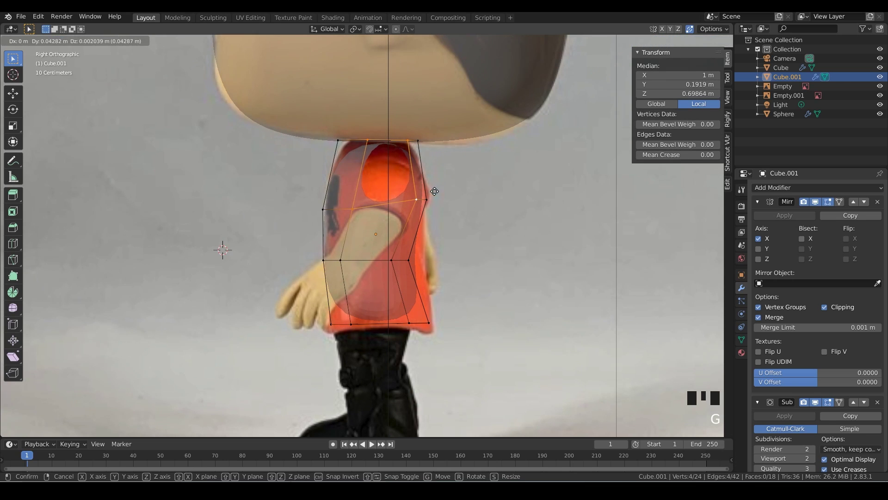
pyautogui.click(435, 191)
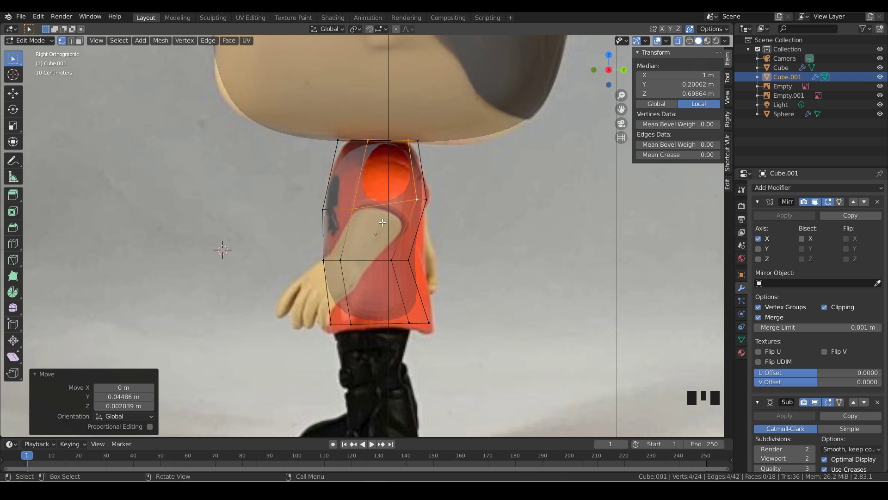
# Step: Undo a stray nudge and move the two top vertices back along the neck line
pyautogui.press('g')
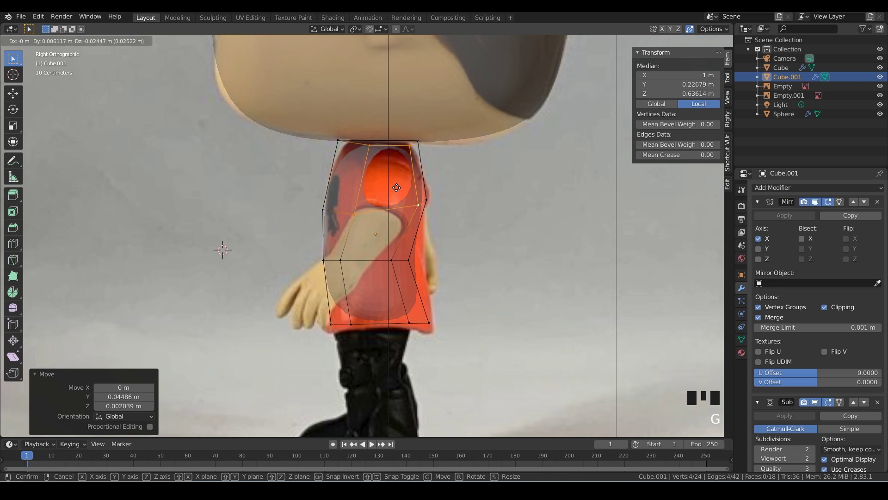
pyautogui.click(402, 187)
pyautogui.hotkey('ctrl', 'z')
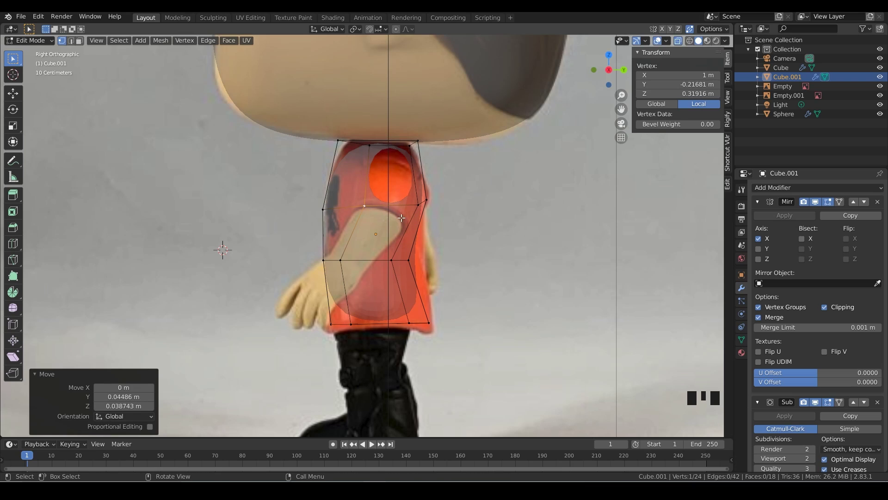
pyautogui.keyDown('shift'); pyautogui.click(370, 145); pyautogui.keyUp('shift')
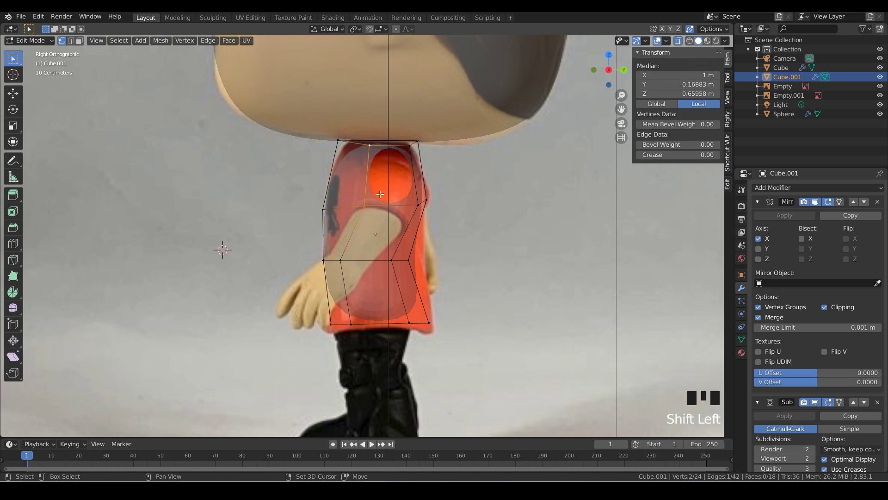
pyautogui.press('g')
pyautogui.click(410, 156)
# Step: Nudge the two right top-edge vertices about 0.008 m in Y and 0.002 m up
pyautogui.click(410, 147)
pyautogui.keyDown('shift'); pyautogui.click(418, 204); pyautogui.keyUp('shift')
pyautogui.press('g')
pyautogui.click(420, 205)
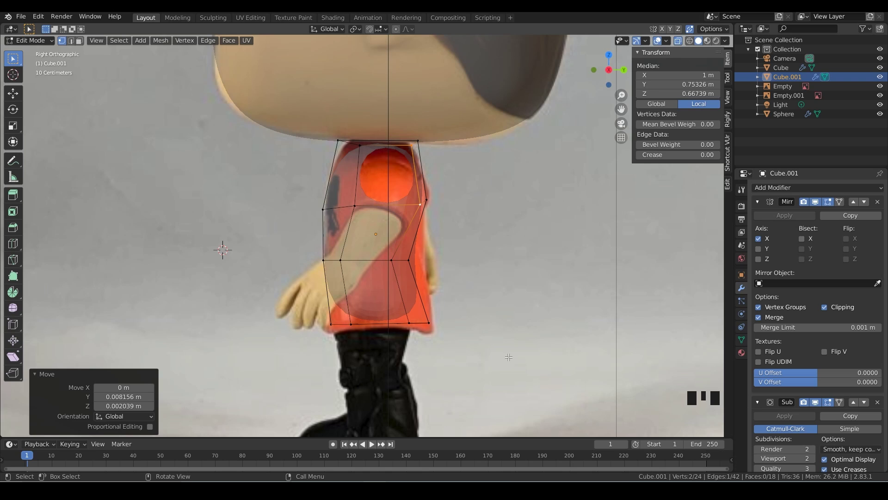
# Step: In front view, lower the torso's top edge slightly and adjust the right top vertices
pyautogui.press('KP_1')
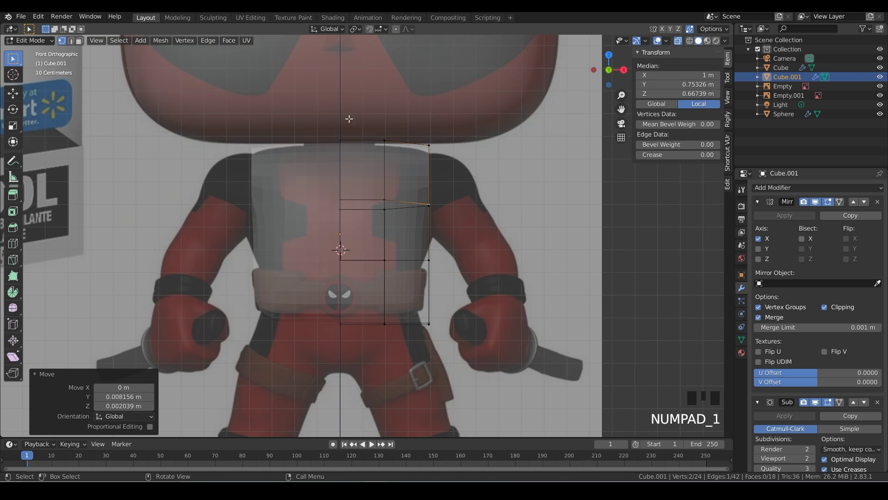
pyautogui.moveTo(332, 116); pyautogui.dragTo(462, 155)
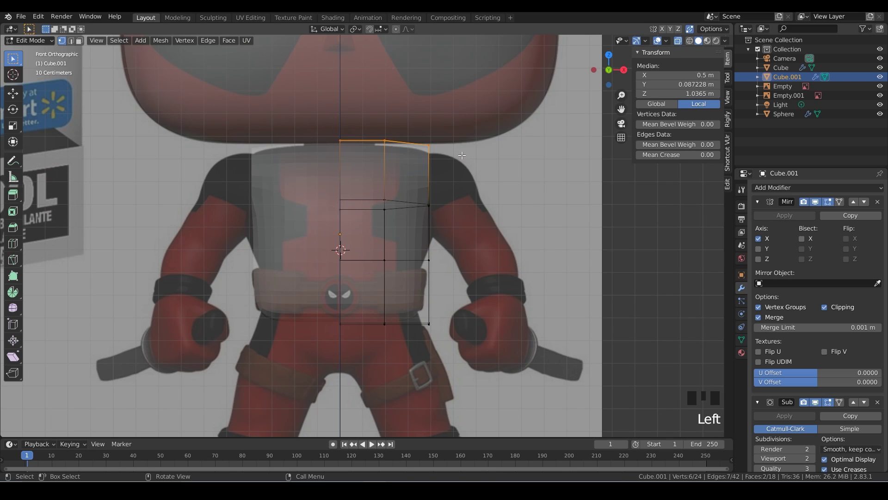
pyautogui.press('g')
pyautogui.click(460, 158)
pyautogui.click(430, 153)
pyautogui.press('g')
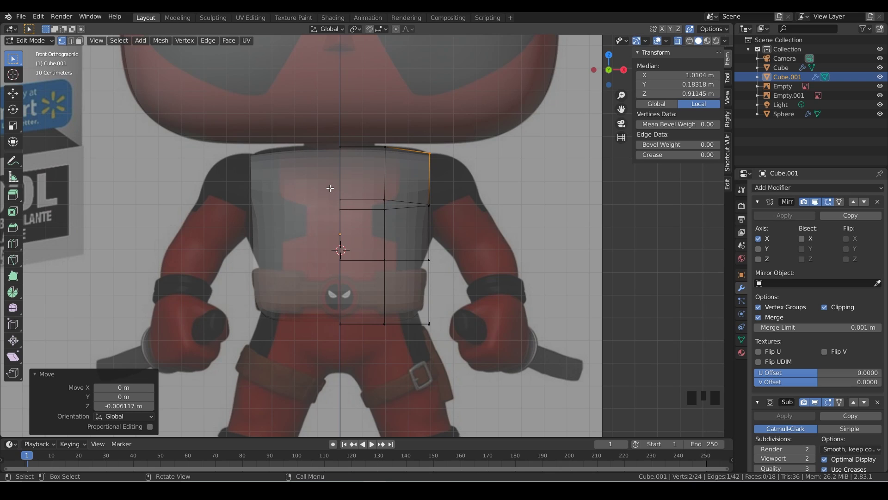
# Step: Pull the right waist vertex down-left and lower the middle horizontal edge row
pyautogui.click(418, 207)
pyautogui.press('g')
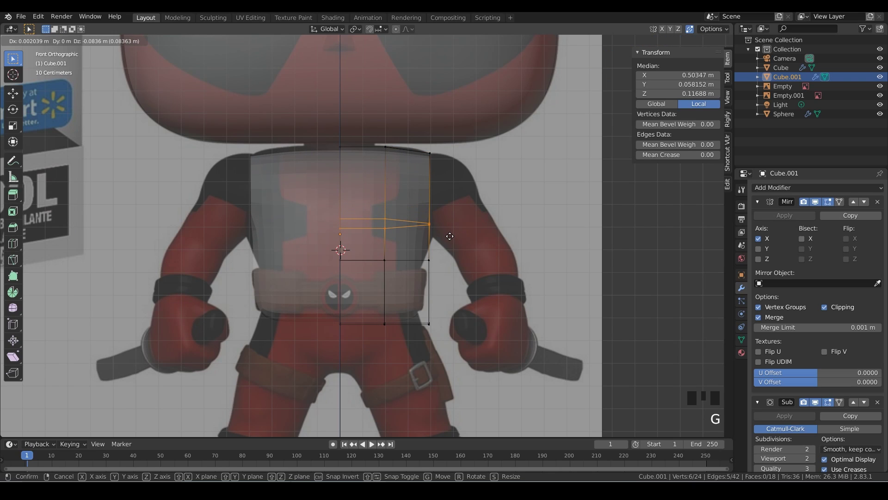
pyautogui.click(450, 236)
pyautogui.click(421, 259)
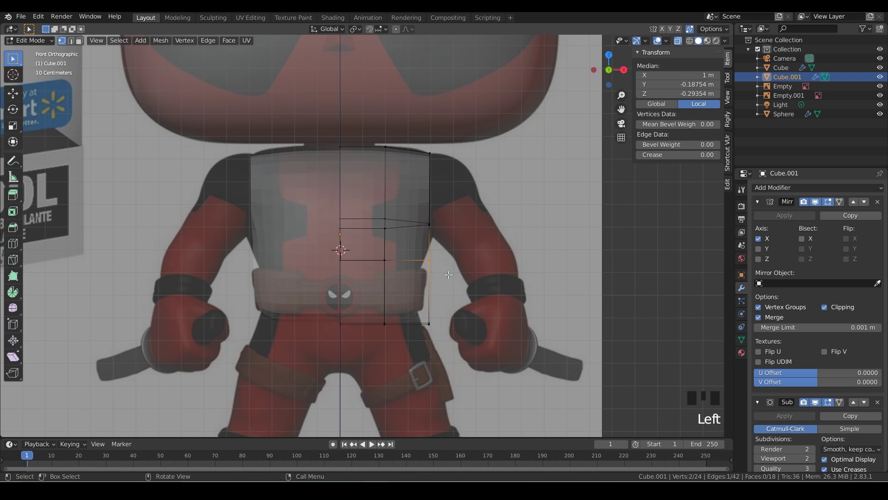
pyautogui.press('g')
pyautogui.click(433, 294)
pyautogui.moveTo(426, 273); pyautogui.dragTo(330, 246)
pyautogui.press('g')
pyautogui.click(406, 271)
# Step: Reposition the right belt-side vertex and pull the bottom vertices down to the crotch
pyautogui.click(414, 278)
pyautogui.press('g')
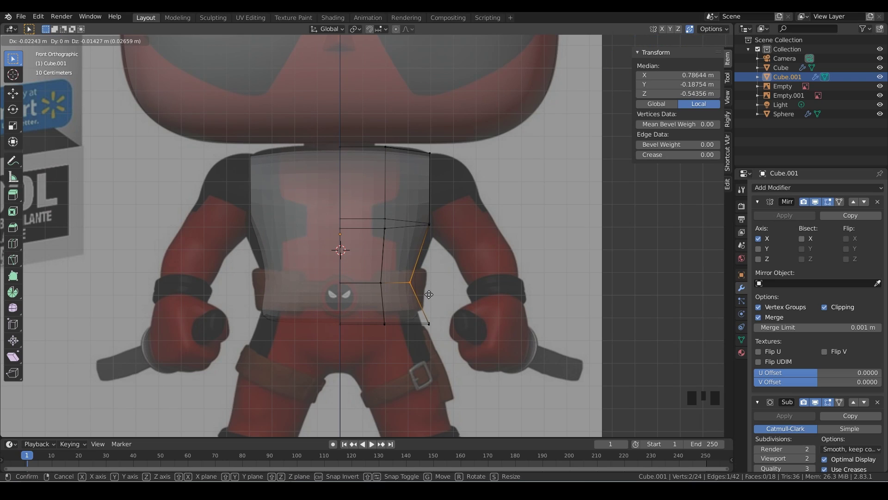
pyautogui.click(430, 294)
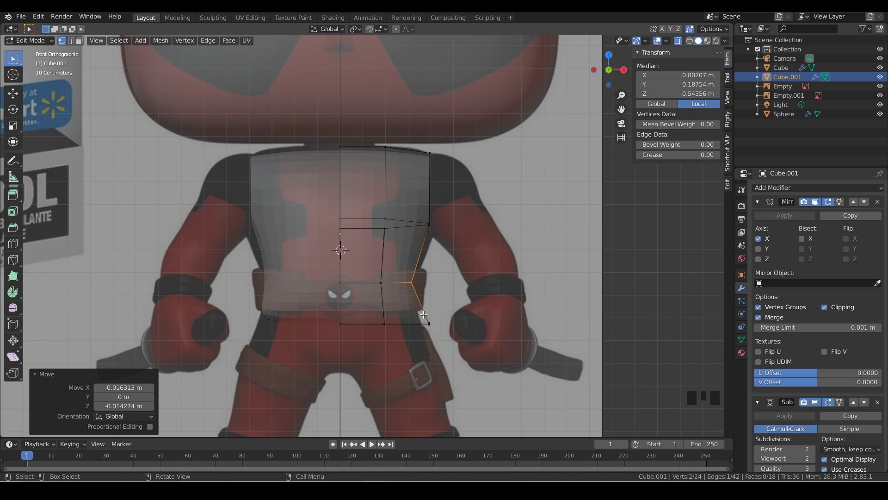
pyautogui.click(328, 314)
pyautogui.press('g')
pyautogui.click(374, 399)
pyautogui.click(373, 321)
pyautogui.press('g')
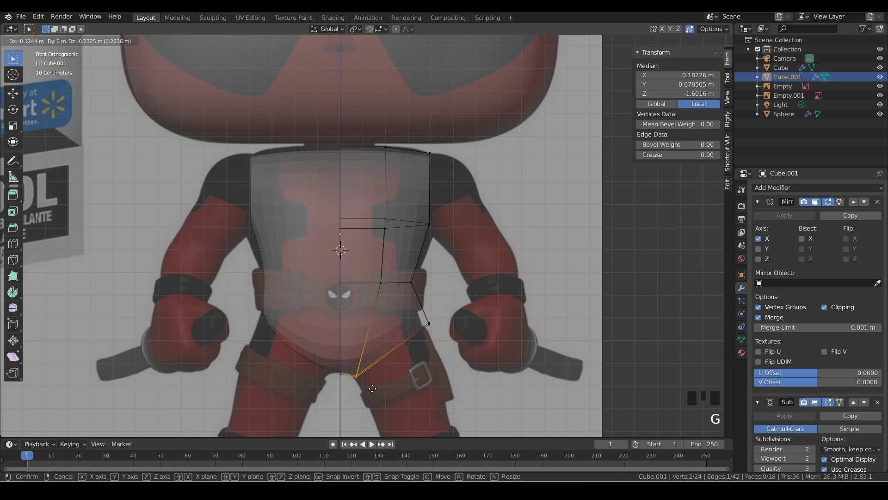
pyautogui.click(372, 388)
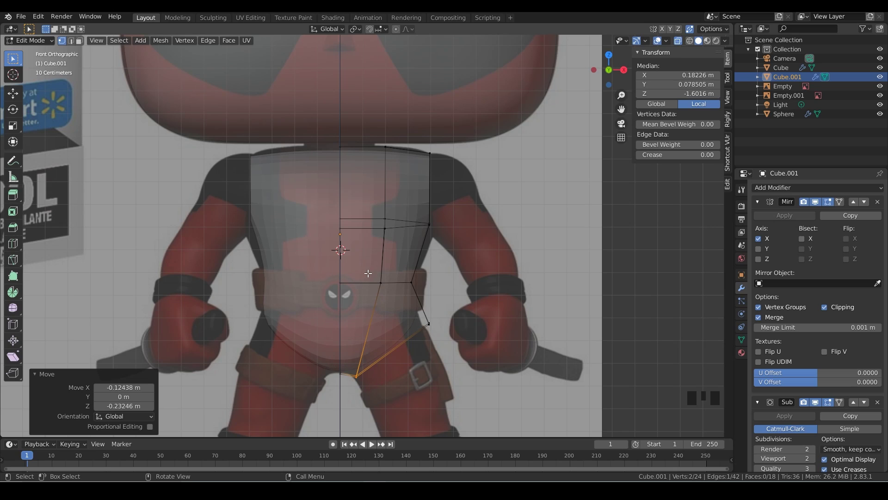
# Step: Nudge the belt-line vertex and place the lower side vertex along the figure's hip
pyautogui.click(381, 282)
pyautogui.press('g')
pyautogui.click(374, 284)
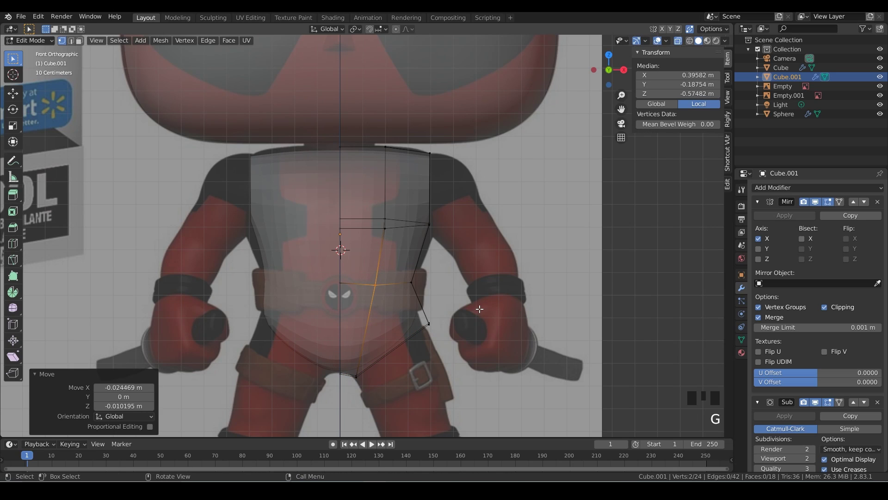
pyautogui.click(428, 323)
pyautogui.press('g')
pyautogui.click(441, 330)
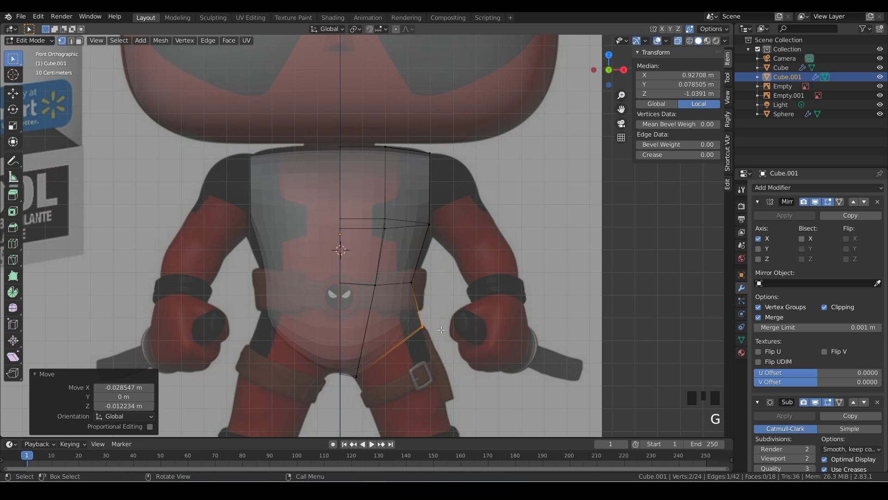
pyautogui.hotkey('ctrl', 'r')
# Step: Add an unslid edge loop across the lower torso and turn off X-ray in side view
pyautogui.click(420, 304)
pyautogui.rightClick(420, 304)
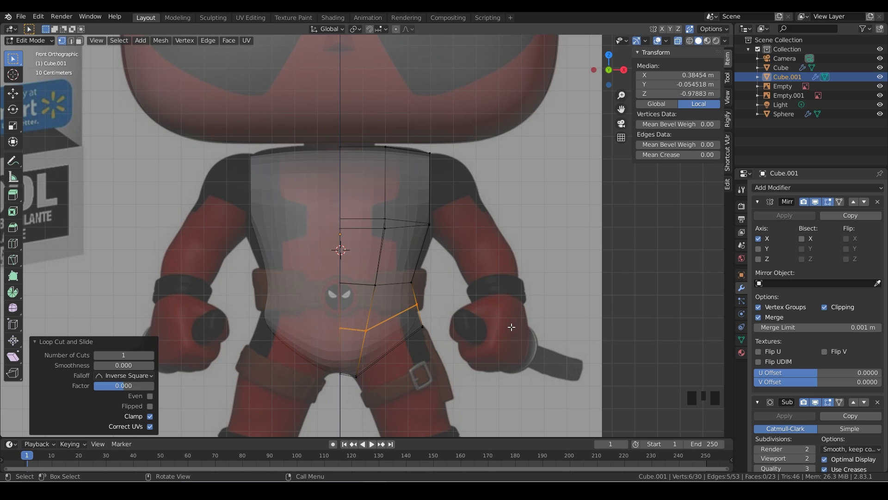
pyautogui.moveTo(572, 332); pyautogui.dragTo(653, 83, button='middle')
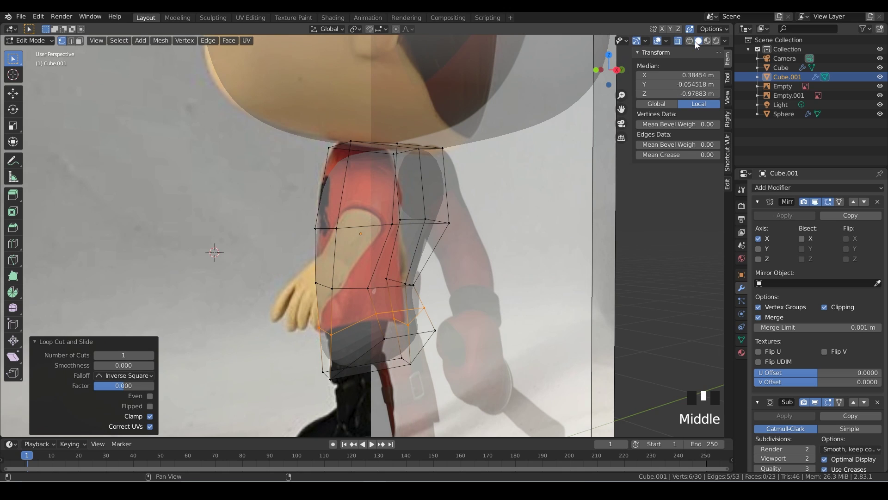
pyautogui.click(679, 43)
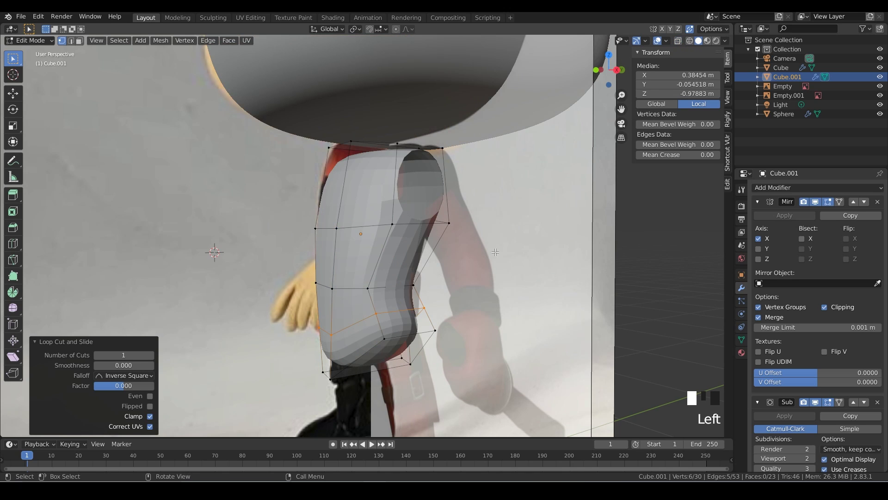
pyautogui.moveTo(393, 291); pyautogui.dragTo(386, 270, button='middle')
pyautogui.scroll(-4, 413, 305)
# Step: Cut two more edge loops around the torso
pyautogui.hotkey('ctrl', 'r')
pyautogui.click(384, 280)
pyautogui.hotkey('ctrl', 'r')
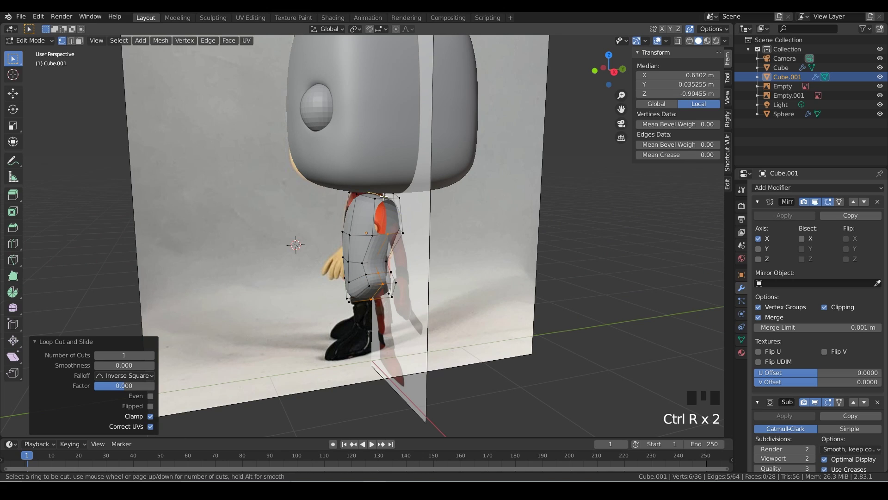
pyautogui.click(384, 197)
pyautogui.moveTo(384, 197)
pyautogui.mouseDown(button='middle')
pyautogui.moveTo(377, 241)
pyautogui.moveTo(391, 198)
pyautogui.mouseUp(button='middle')
# Step: Edge-slide one selected torso loop into place
pyautogui.keyDown('alt'); pyautogui.click(377, 241); pyautogui.keyUp('alt')
pyautogui.keyDown('shift'); pyautogui.click(360, 234); pyautogui.keyUp('shift')
pyautogui.moveTo(360, 234); pyautogui.dragTo(455, 230, button='middle')
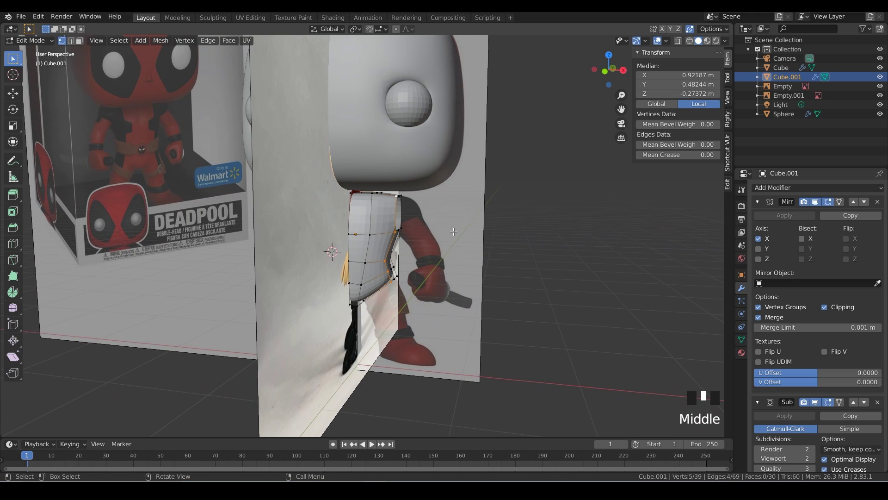
pyautogui.press('g')
pyautogui.press('g')
pyautogui.click(455, 252)
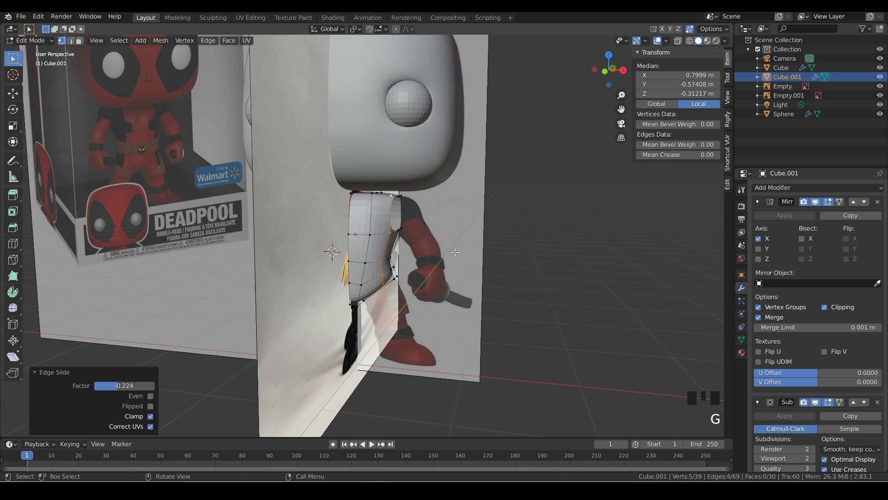
# Step: Edge-slide another loop by a factor of 0.212 to match the lower side profile
pyautogui.moveTo(455, 252); pyautogui.dragTo(370, 204, button='middle')
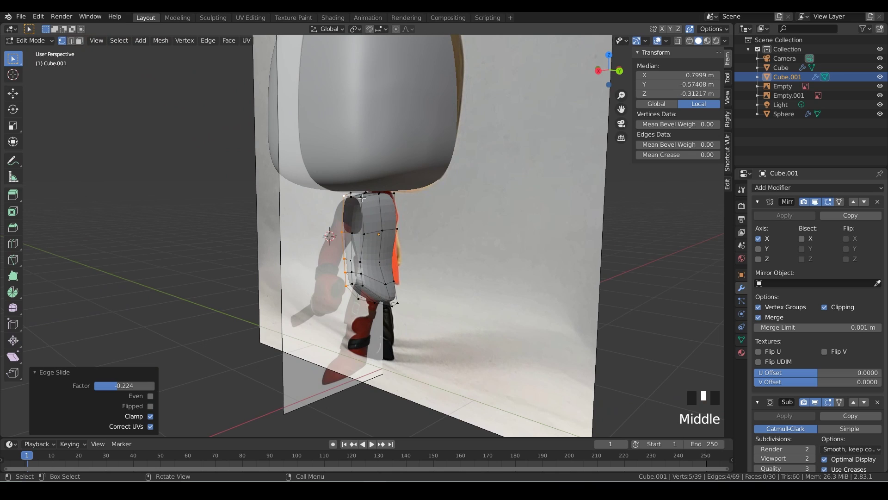
pyautogui.click(362, 197)
pyautogui.keyDown('shift'); pyautogui.click(361, 197); pyautogui.keyUp('shift')
pyautogui.keyDown('shift'); pyautogui.click(362, 259); pyautogui.keyUp('shift')
pyautogui.keyDown('shift'); pyautogui.click(365, 272); pyautogui.keyUp('shift')
pyautogui.keyDown('shift'); pyautogui.click(365, 272); pyautogui.keyUp('shift')
pyautogui.moveTo(365, 272); pyautogui.dragTo(375, 192, button='middle')
pyautogui.press('g')
pyautogui.press('g')
pyautogui.click(372, 262)
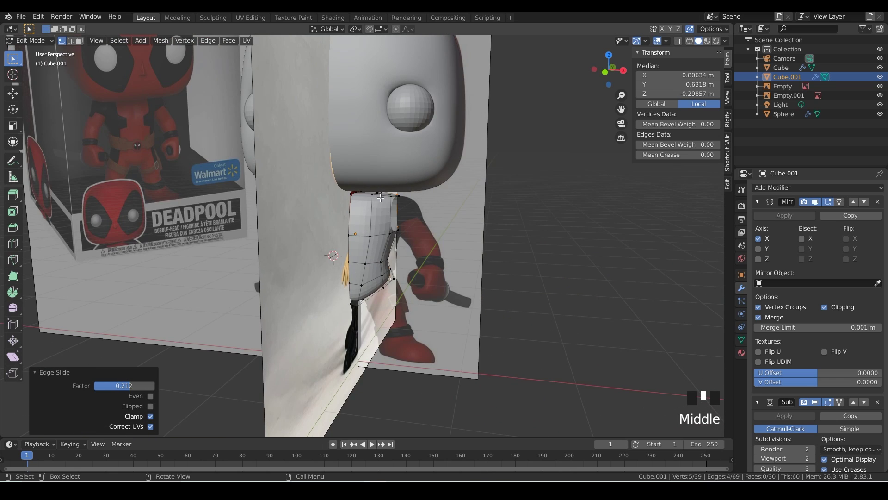
# Step: Isolate the torso, extrude its two top faces up 0.094 m and scale them to 0.615
pyautogui.press('KP_Divide')
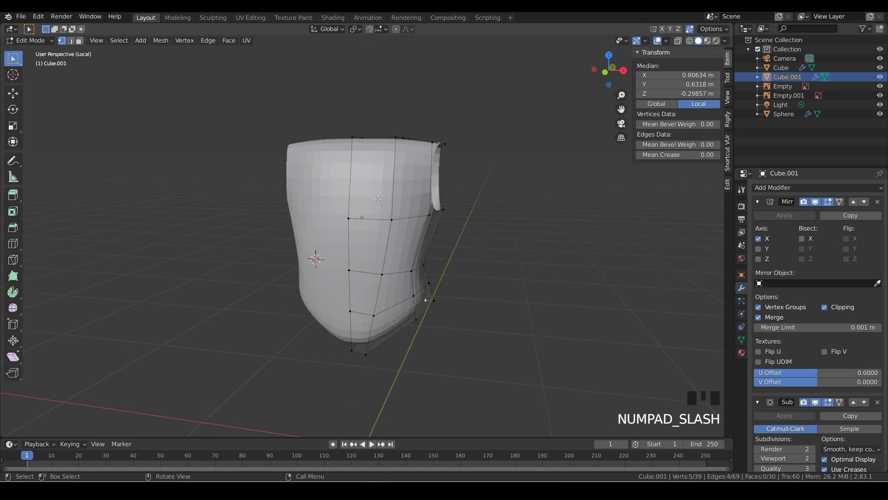
pyautogui.moveTo(378, 199); pyautogui.dragTo(435, 91, button='middle')
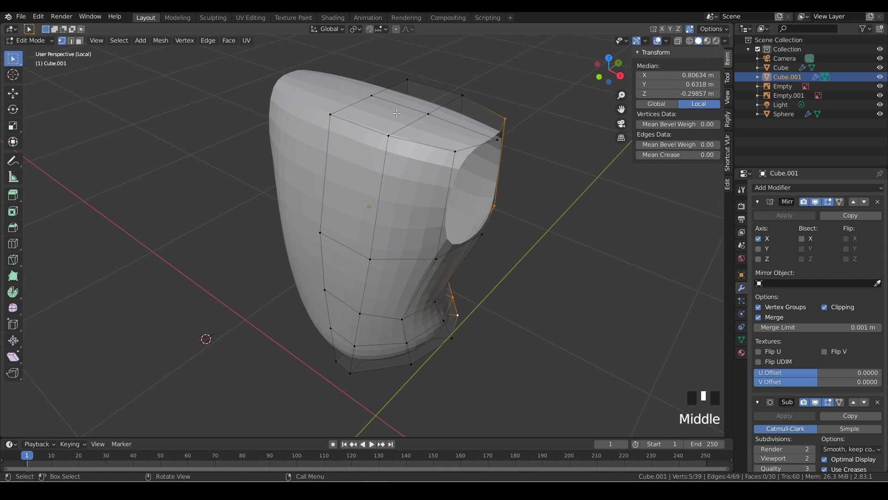
pyautogui.press('3')
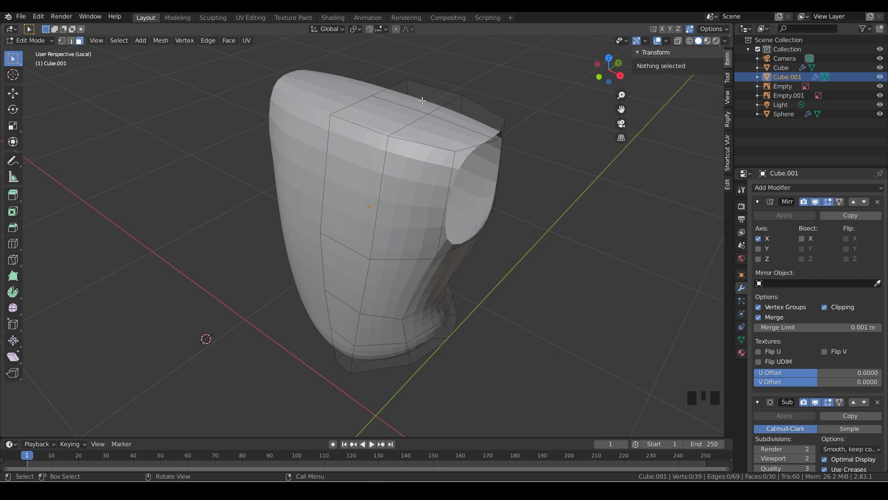
pyautogui.click(422, 100)
pyautogui.keyDown('shift'); pyautogui.click(421, 112); pyautogui.keyUp('shift')
pyautogui.press('e')
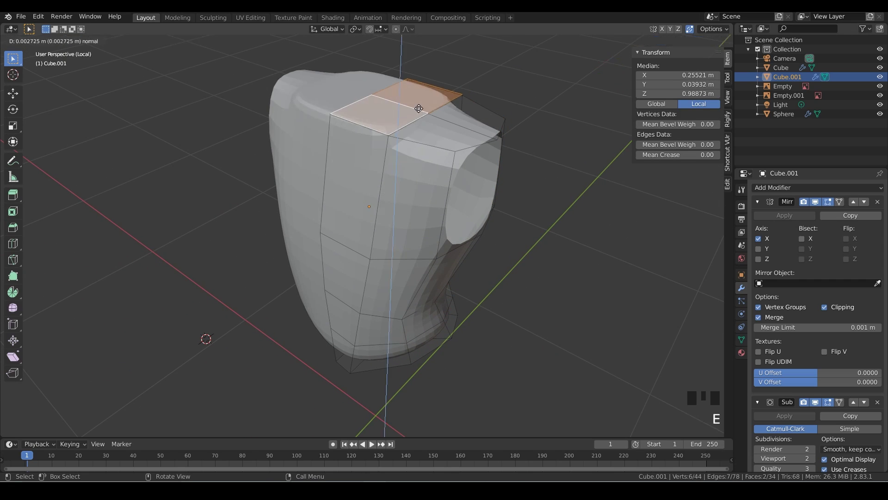
pyautogui.click(425, 83)
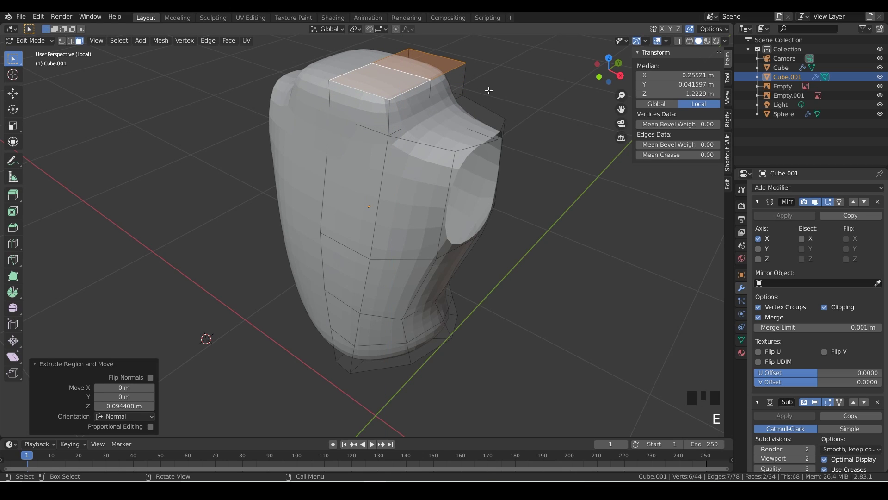
pyautogui.press('s')
pyautogui.click(451, 96)
pyautogui.press('KP_1')
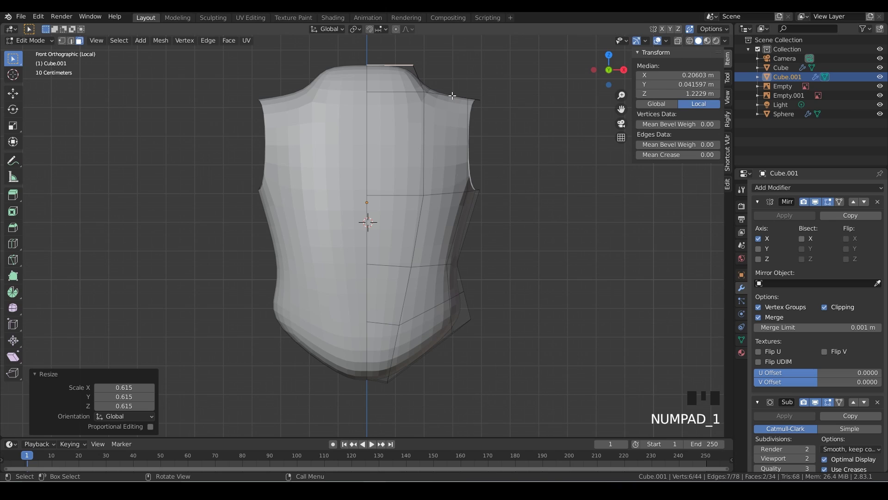
# Step: Return to the full scene in front view with X-ray on and edge select mode
pyautogui.press('KP_Divide')
pyautogui.press('KP_1')
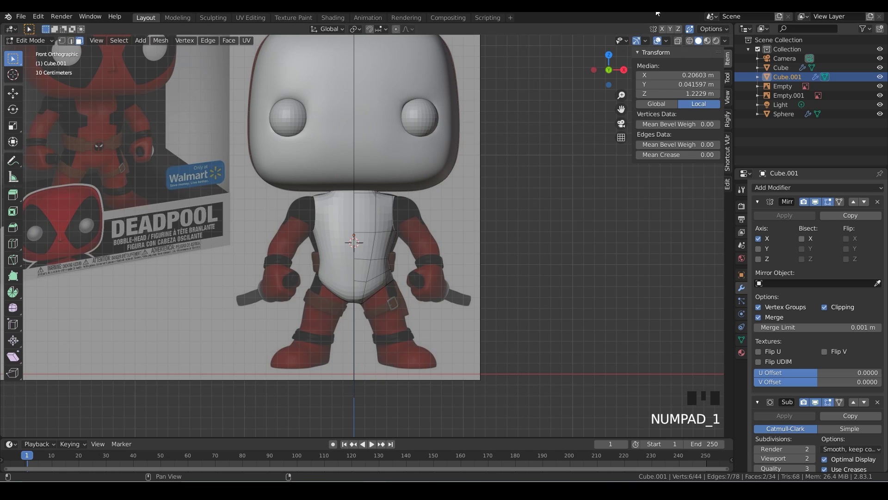
pyautogui.click(679, 40)
pyautogui.scroll(3, 423, 196)
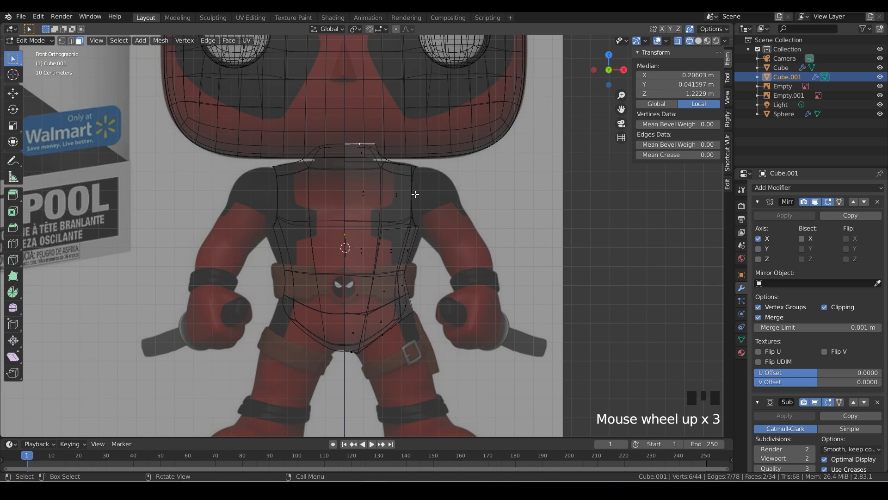
pyautogui.press('2')
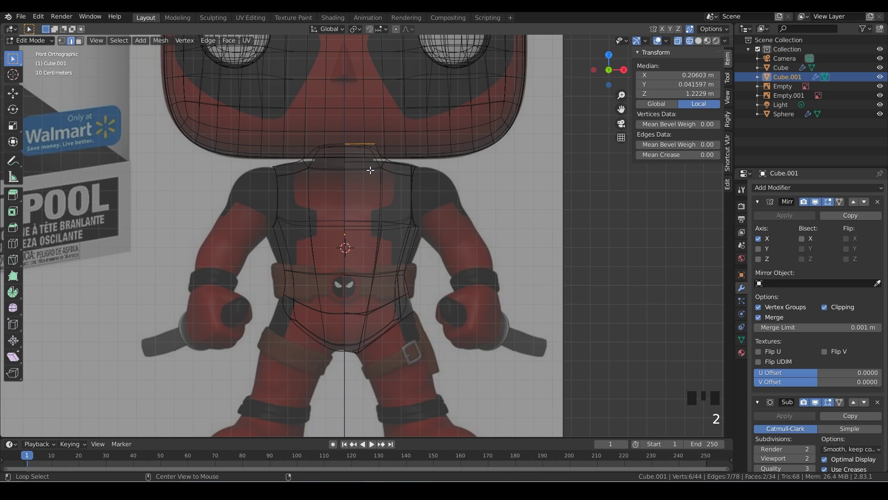
# Step: Select the neck rim edges, adjusting the smoothed-mesh edit display along the way
pyautogui.keyDown('alt'); pyautogui.click(373, 170); pyautogui.keyUp('alt')
pyautogui.keyDown('alt'); pyautogui.click(384, 165); pyautogui.keyUp('alt')
pyautogui.moveTo(404, 167); pyautogui.dragTo(366, 182, button='middle')
pyautogui.keyDown('alt'); pyautogui.click(387, 179); pyautogui.keyUp('alt')
pyautogui.click(840, 402)
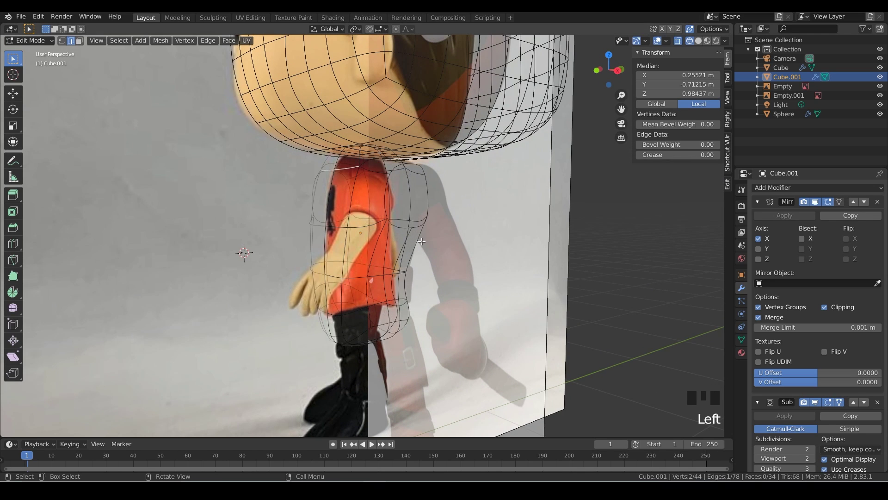
pyautogui.moveTo(422, 242)
pyautogui.mouseDown(button='middle')
pyautogui.moveTo(412, 240)
pyautogui.moveTo(422, 239)
pyautogui.mouseUp(button='middle')
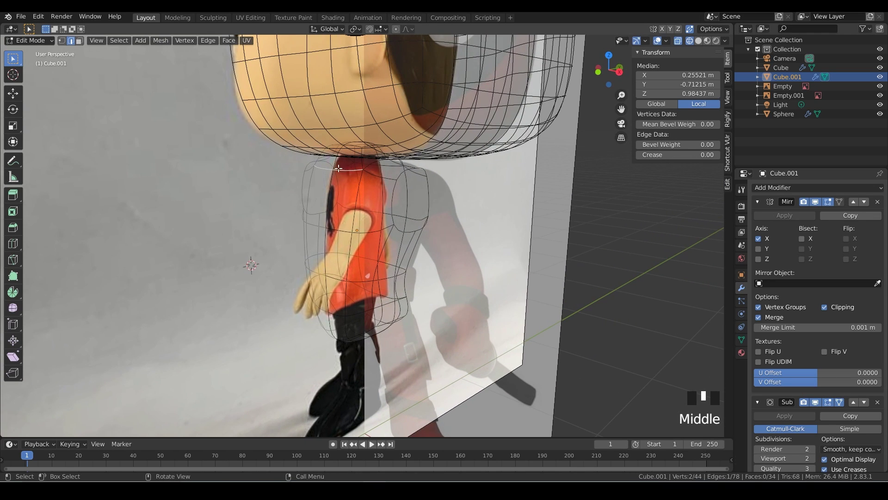
pyautogui.keyDown('shift'); pyautogui.click(370, 167); pyautogui.keyUp('shift')
pyautogui.moveTo(370, 166); pyautogui.dragTo(554, 189, button='middle')
pyautogui.keyDown('shift'); pyautogui.click(412, 172); pyautogui.keyUp('shift')
pyautogui.hotkey('ctrl', 'z')
pyautogui.press('KP_1')
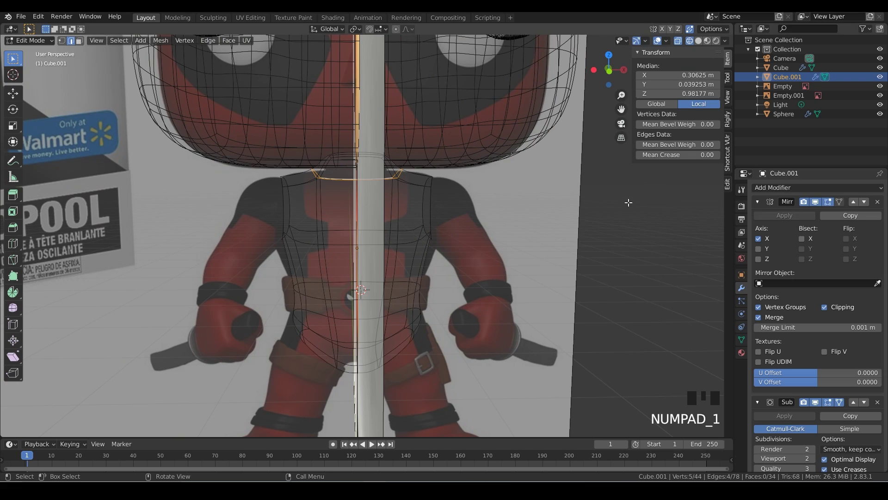
pyautogui.press('KP_1')
# Step: Scale the neck rim to 0.081 and move it -0.0587 m along X toward centre
pyautogui.press('s')
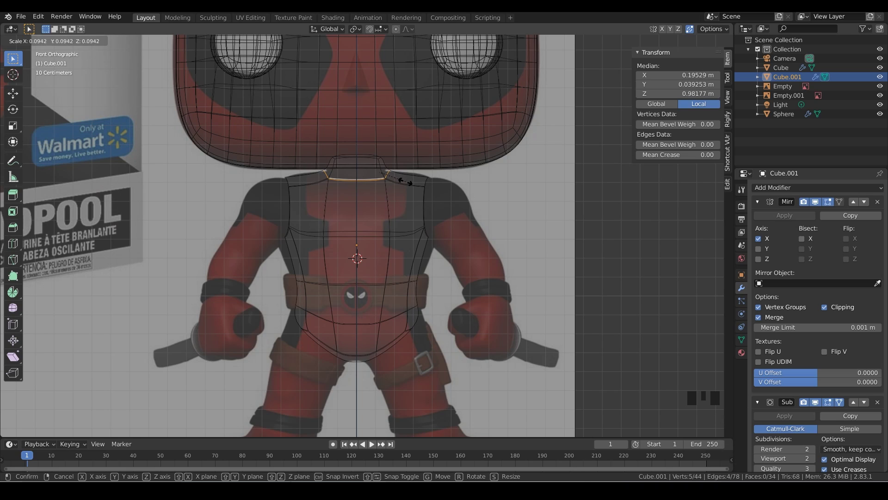
pyautogui.click(345, 182)
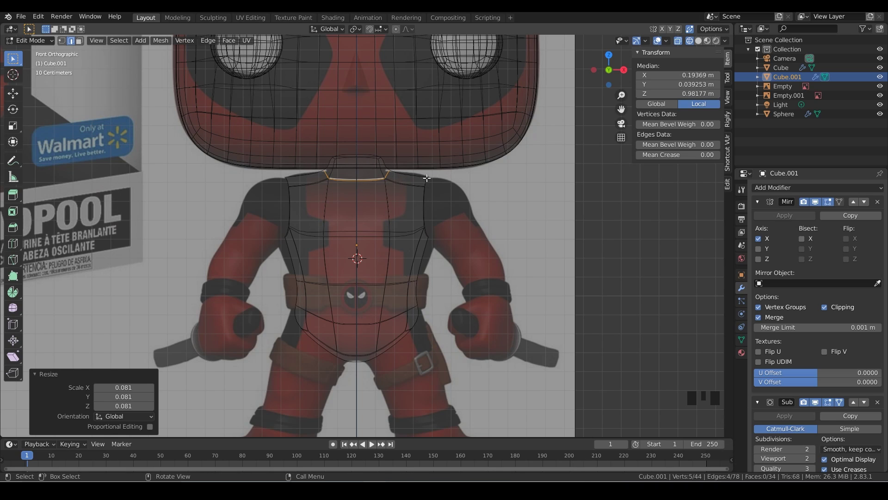
pyautogui.press('g')
pyautogui.press('x')
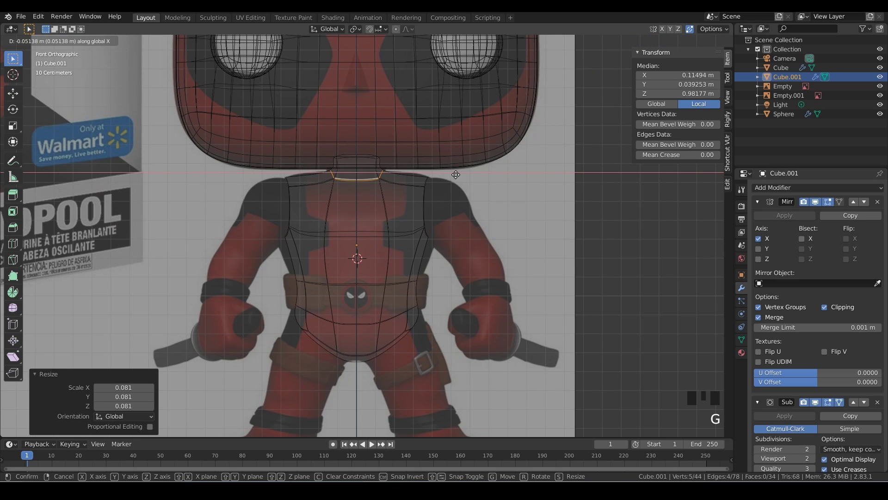
pyautogui.click(446, 204)
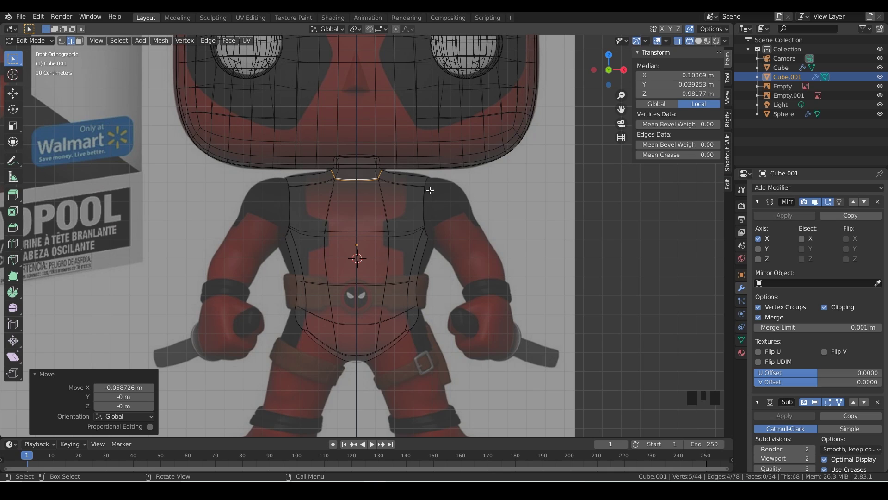
# Step: Add a vertical edge loop through the torso's shoulder area
pyautogui.hotkey('ctrl', 'r')
pyautogui.click(406, 186)
pyautogui.click(407, 186)
# Step: Raise the shoulder vertices and move the neck vertex 0.056 m in X, 0.007 m down
pyautogui.moveTo(393, 171); pyautogui.dragTo(409, 188)
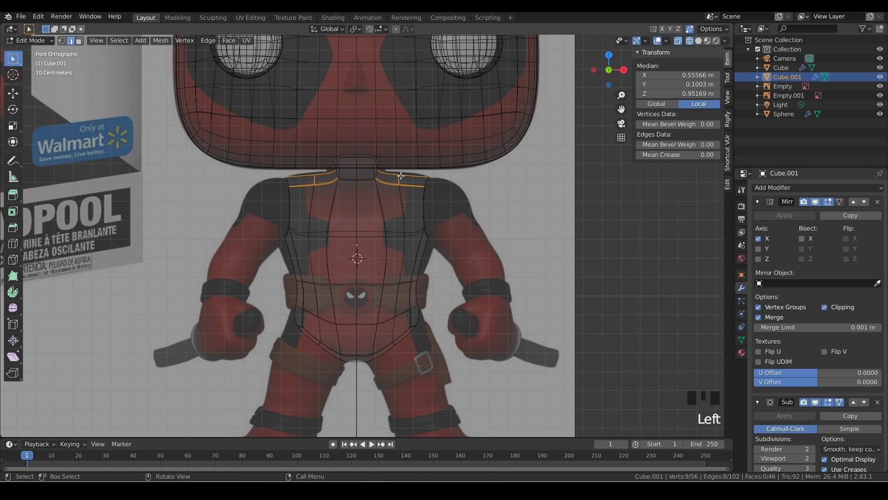
pyautogui.click(62, 42)
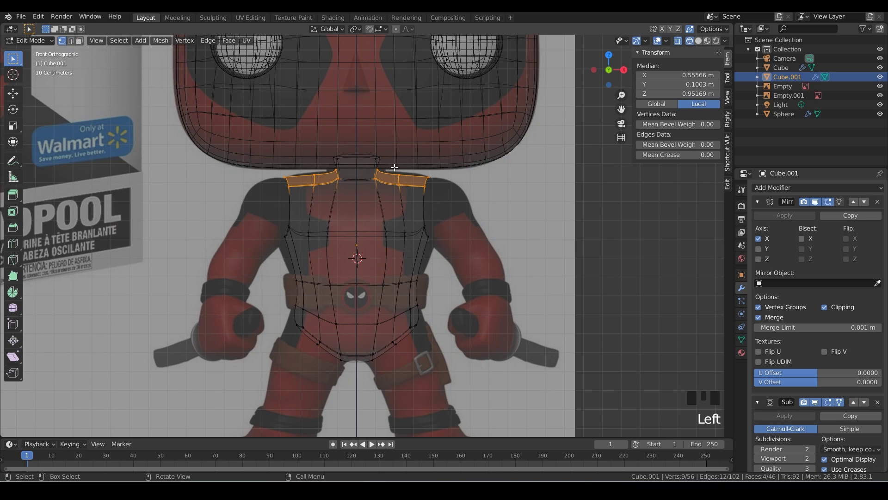
pyautogui.click(398, 172)
pyautogui.hotkey('ctrl', 'z')
pyautogui.press('g')
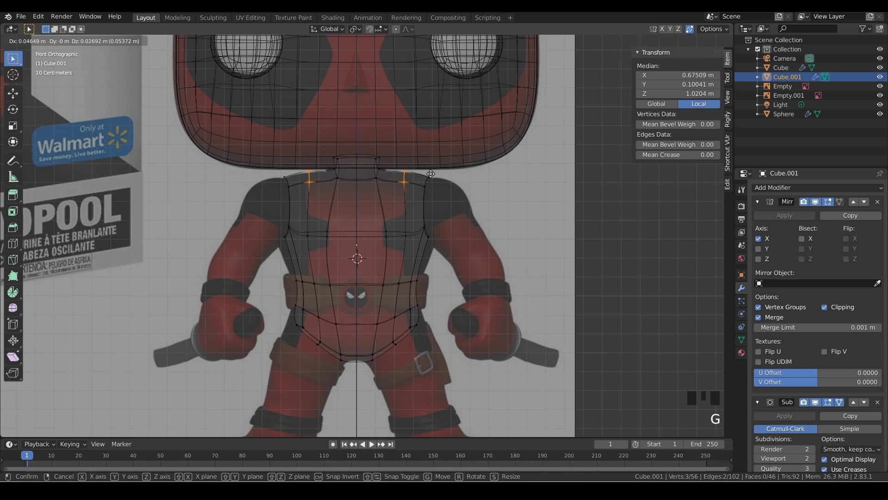
pyautogui.click(429, 174)
pyautogui.click(378, 175)
pyautogui.press('g')
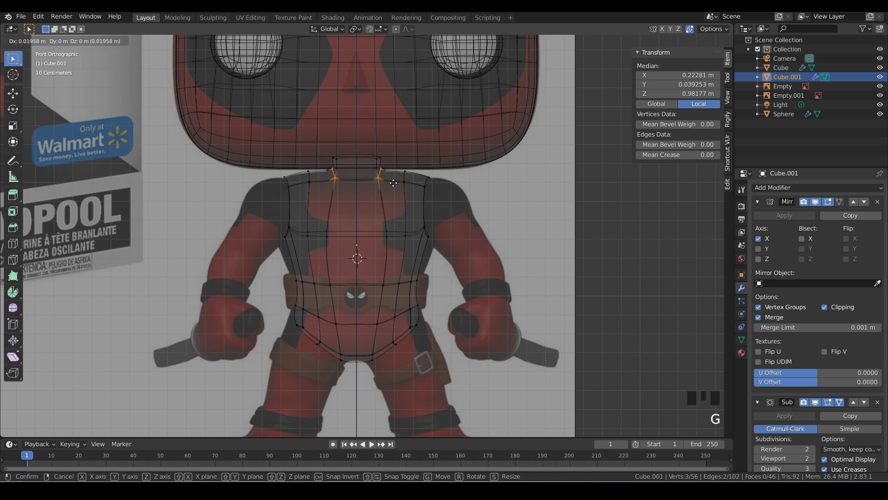
pyautogui.click(399, 184)
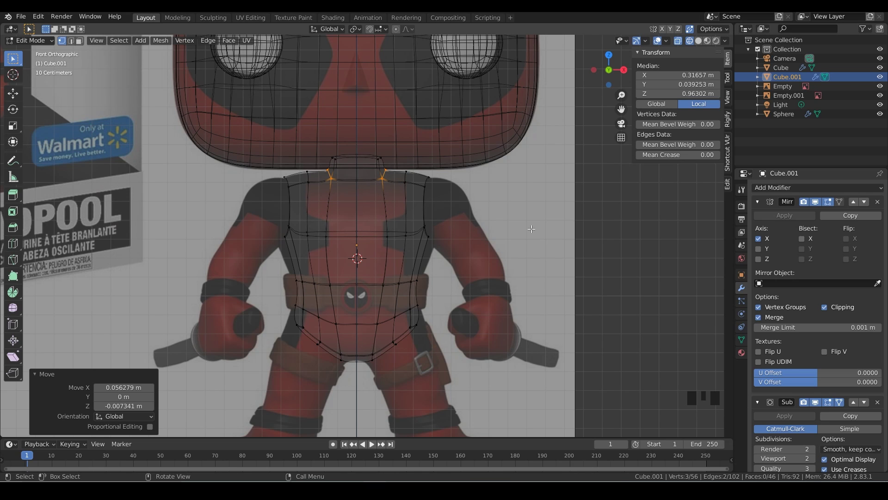
# Step: Turn off X-ray and switch to Solid shading to inspect the sloped shoulders
pyautogui.click(678, 41)
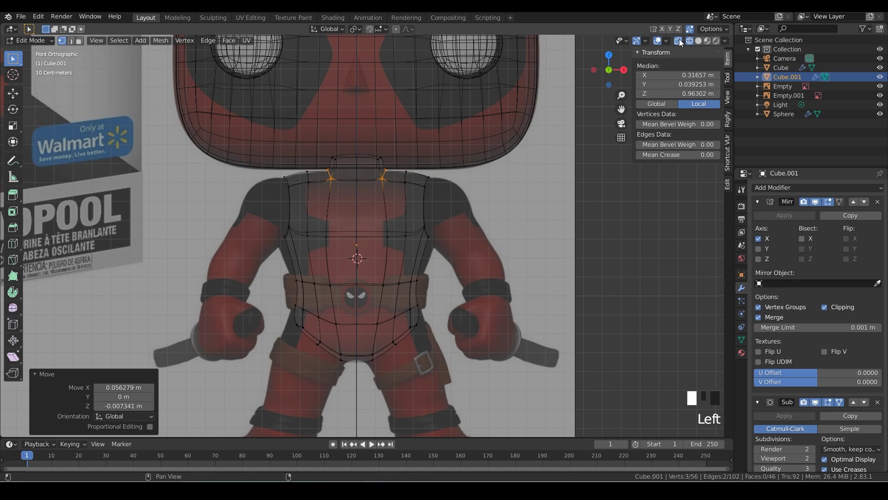
pyautogui.moveTo(453, 259); pyautogui.dragTo(477, 279, button='middle')
pyautogui.scroll(-3, 477, 279)
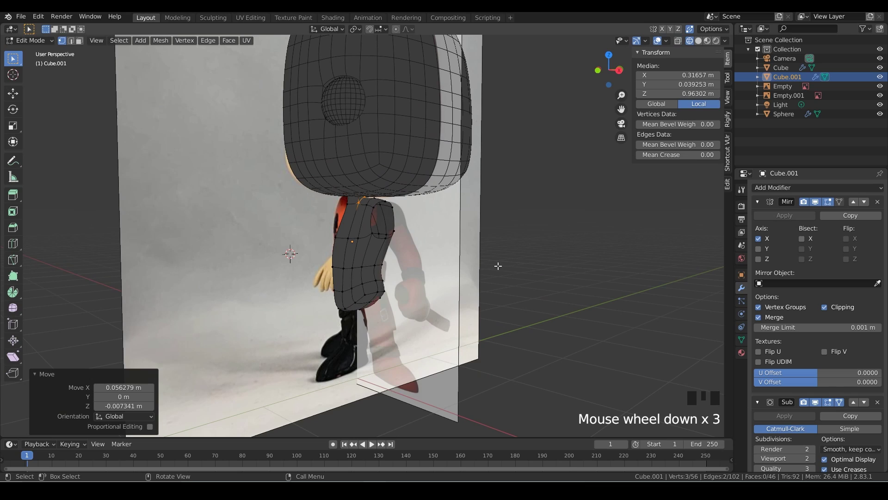
pyautogui.moveTo(414, 187); pyautogui.dragTo(430, 194, button='middle')
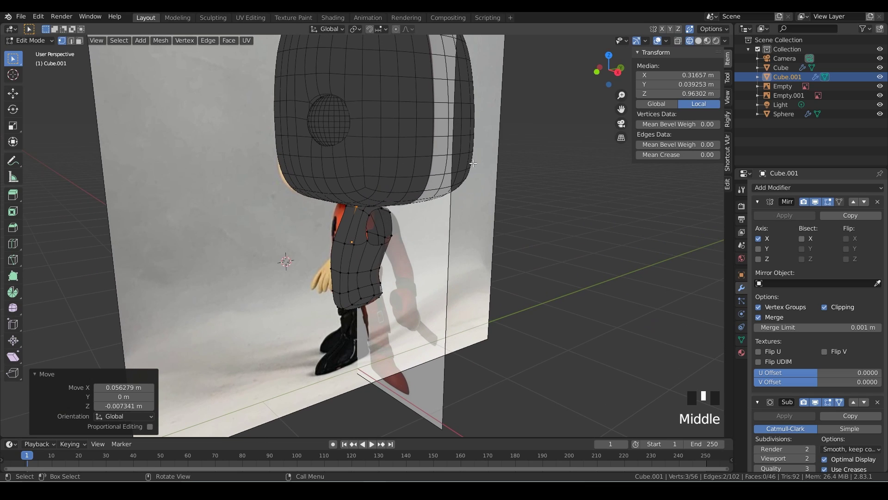
pyautogui.click(698, 41)
pyautogui.moveTo(497, 266)
pyautogui.mouseDown(button='middle')
pyautogui.moveTo(509, 275)
pyautogui.moveTo(507, 259)
pyautogui.moveTo(462, 273)
pyautogui.moveTo(338, 193)
pyautogui.moveTo(356, 157)
pyautogui.mouseUp(button='middle')
pyautogui.scroll(4, 383, 217)
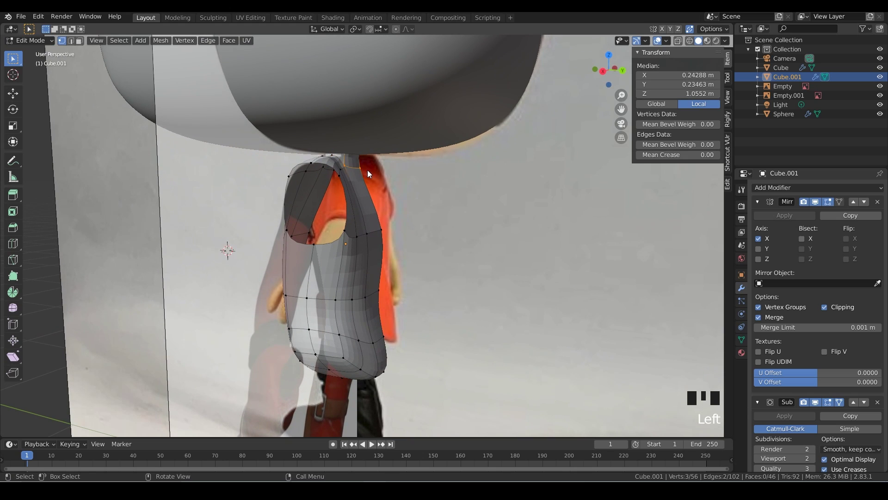
# Step: In right side view, raise the selected top vertices up and back to match the reference
pyautogui.keyDown('shift'); pyautogui.click(340, 166); pyautogui.keyUp('shift')
pyautogui.press('KP_3')
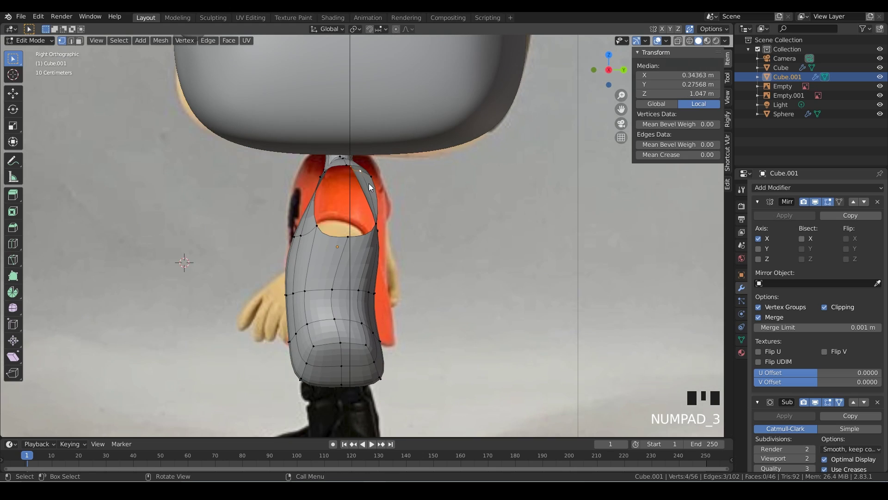
pyautogui.press('g')
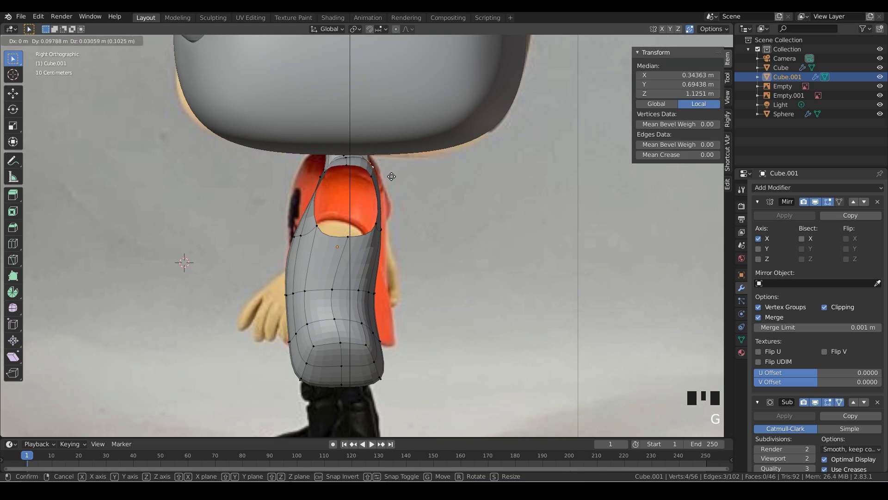
pyautogui.click(395, 172)
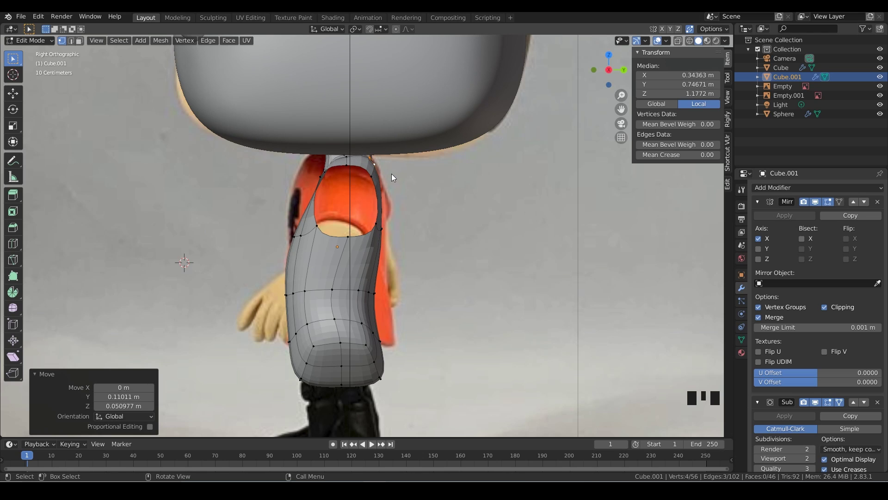
pyautogui.press('g')
pyautogui.click(384, 173)
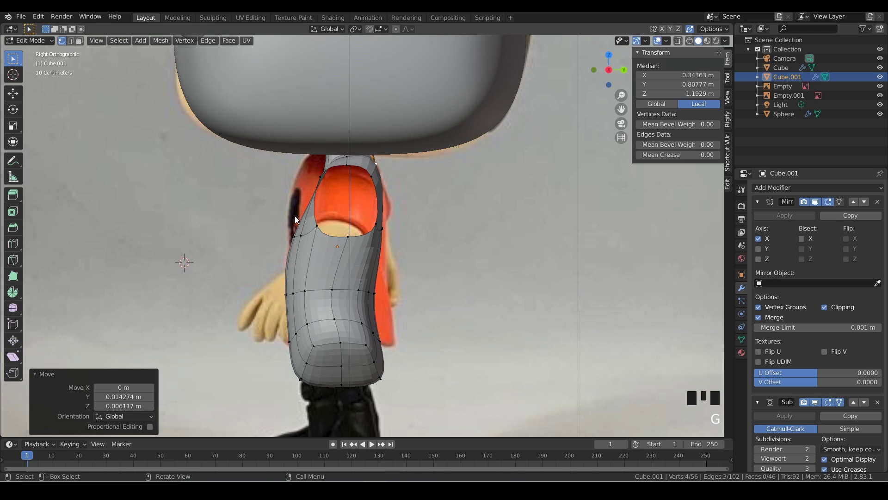
# Step: Adjust the armhole-top vertices and a single torso-top vertex to fit the photo
pyautogui.moveTo(296, 215); pyautogui.dragTo(338, 175, button='middle')
pyautogui.click(322, 171)
pyautogui.press('g')
pyautogui.click(332, 165)
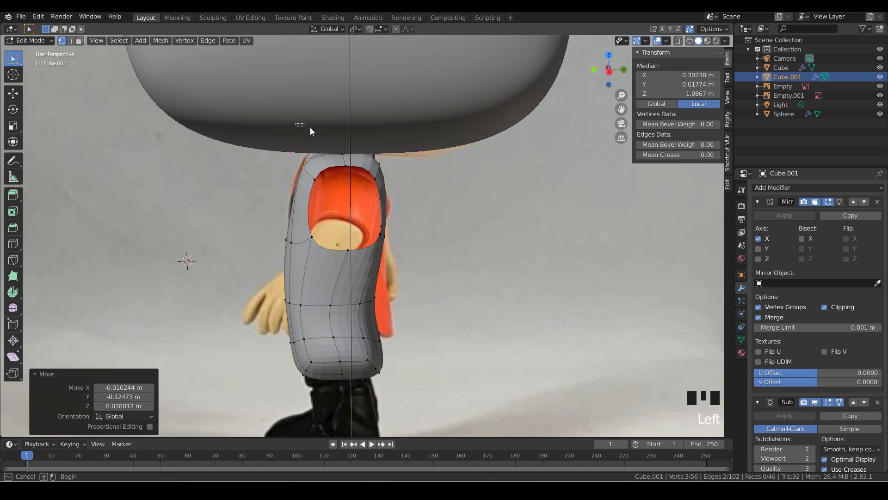
pyautogui.moveTo(337, 145); pyautogui.dragTo(337, 145)
pyautogui.press('g')
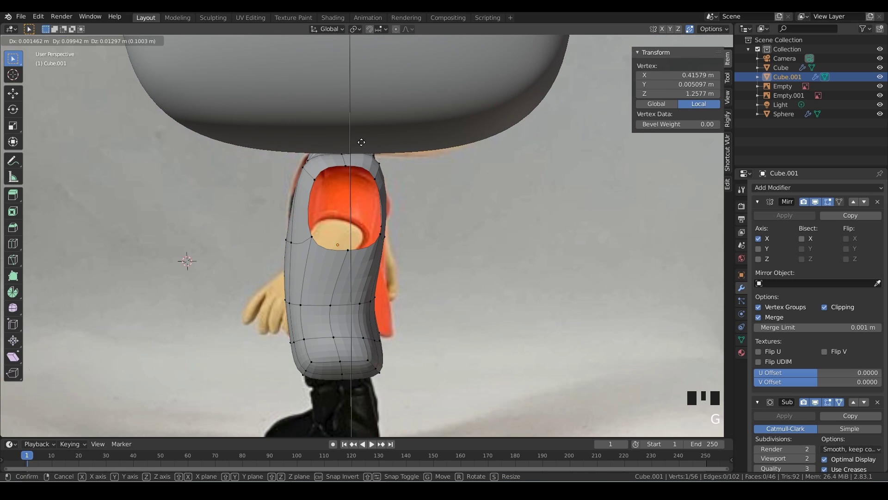
pyautogui.click(317, 201)
pyautogui.moveTo(317, 202); pyautogui.dragTo(375, 173, button='middle')
# Step: Add two new edge loops across the torso
pyautogui.hotkey('ctrl', 'r')
pyautogui.click(393, 207)
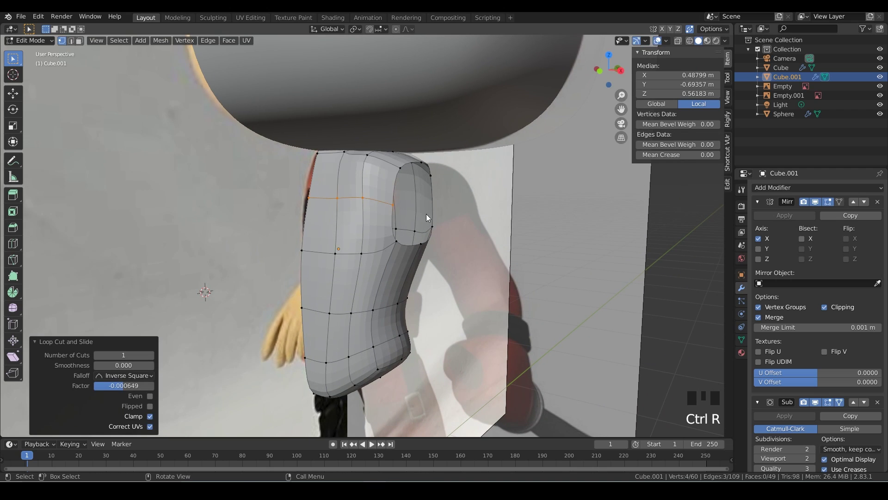
pyautogui.moveTo(435, 215); pyautogui.dragTo(279, 193, button='middle')
pyautogui.hotkey('ctrl', 'r')
pyautogui.click(368, 207)
# Step: Select several edges on the torso side and reposition them
pyautogui.click(329, 218)
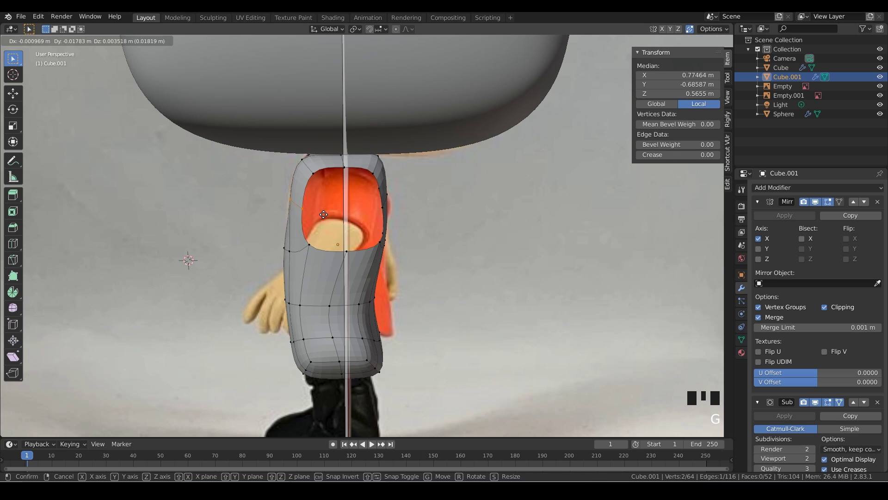
pyautogui.moveTo(328, 215)
pyautogui.mouseDown(button='middle')
pyautogui.moveTo(352, 217)
pyautogui.moveTo(324, 198)
pyautogui.mouseUp(button='middle')
pyautogui.keyDown('ctrl'); pyautogui.click(336, 223); pyautogui.keyUp('ctrl')
pyautogui.keyDown('ctrl'); pyautogui.click(380, 229); pyautogui.keyUp('ctrl')
pyautogui.press('g')
pyautogui.click(377, 234)
# Step: In X-ray Right view, shift upper torso vertices 0.086 m and 0.049 m along Y to fit the side reference
pyautogui.moveTo(288, 148); pyautogui.dragTo(320, 182)
pyautogui.click(679, 41)
pyautogui.moveTo(351, 199); pyautogui.dragTo(352, 186, button='middle')
pyautogui.press('KP_3')
pyautogui.press('g')
pyautogui.click(425, 140)
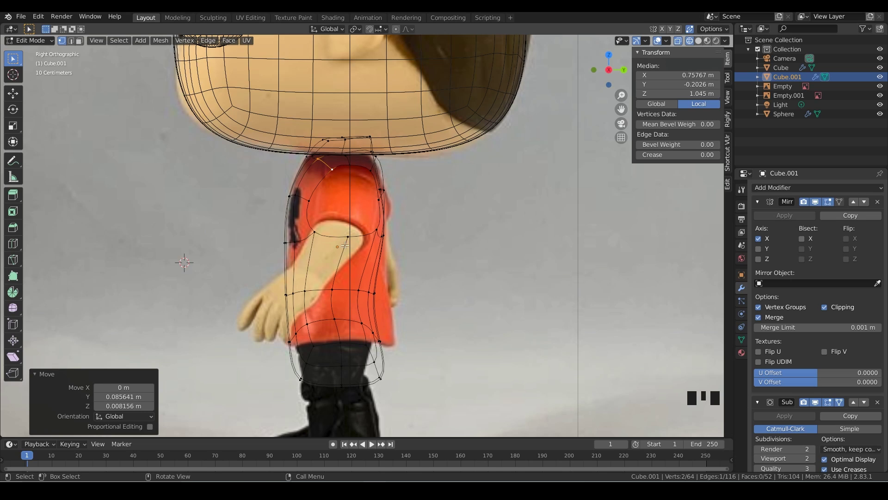
pyautogui.scroll(-3, 360, 249)
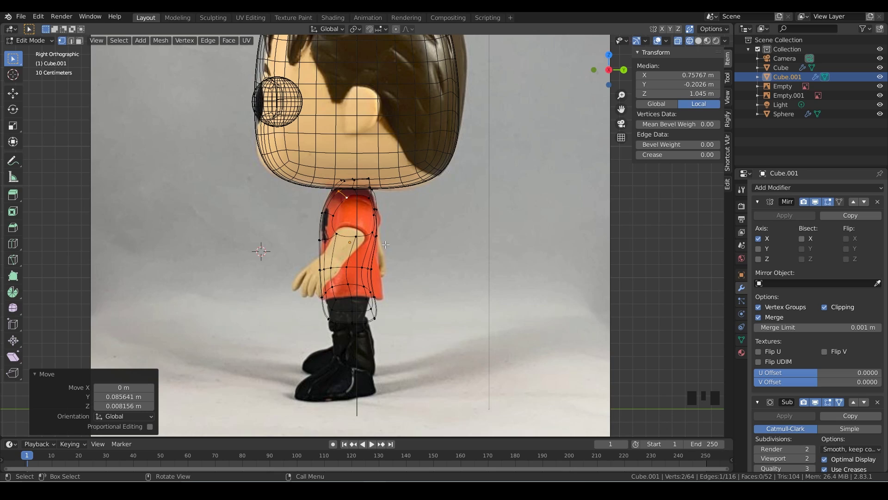
pyautogui.scroll(4, 386, 245)
pyautogui.click(377, 231)
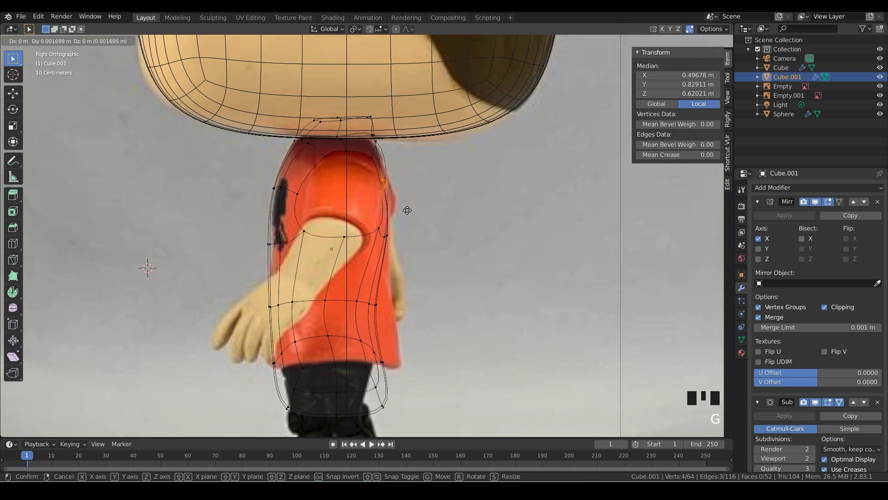
pyautogui.press('g')
pyautogui.click(351, 276)
# Step: Switch the viewport back to solid shading and resume editing the torso mesh
pyautogui.moveTo(351, 277)
pyautogui.mouseDown(button='middle')
pyautogui.moveTo(333, 259)
pyautogui.moveTo(461, 256)
pyautogui.moveTo(559, 234)
pyautogui.moveTo(387, 229)
pyautogui.moveTo(383, 218)
pyautogui.moveTo(407, 204)
pyautogui.moveTo(425, 210)
pyautogui.mouseUp(button='middle')
pyautogui.scroll(-4, 333, 259)
pyautogui.press('Tab')
pyautogui.click(699, 41)
pyautogui.press('Tab')
pyautogui.scroll(2, 382, 229)
# Step: Push a torso edge back along the Y axis
pyautogui.click(383, 196)
pyautogui.keyDown('shift'); pyautogui.click(383, 190); pyautogui.keyUp('shift')
pyautogui.press('g')
pyautogui.press('y')
pyautogui.click(435, 236)
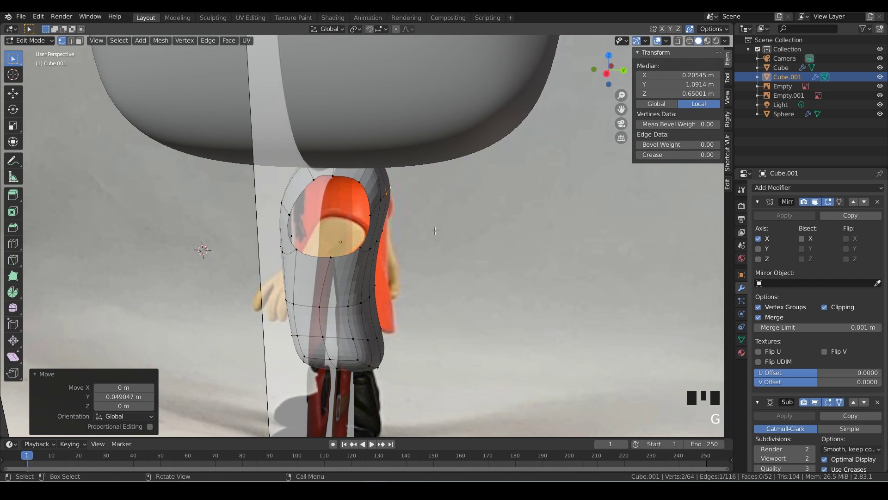
pyautogui.moveTo(427, 249); pyautogui.dragTo(348, 164, button='middle')
# Step: Add a centred edge loop around the torso and turn on X-ray
pyautogui.hotkey('ctrl', 'r')
pyautogui.click(329, 141)
pyautogui.click(330, 141)
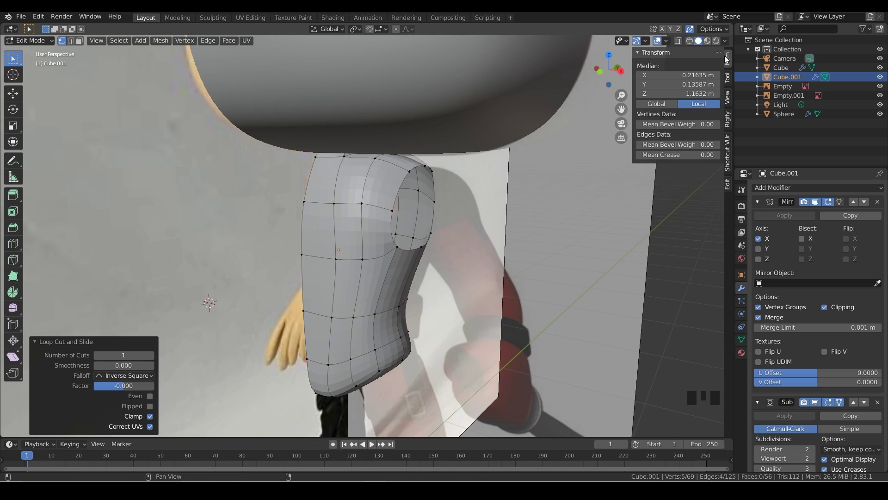
pyautogui.click(679, 40)
pyautogui.moveTo(368, 157); pyautogui.dragTo(421, 152, button='middle')
# Step: Scale the neck ring vertices down to 0.813 and select the centre-line vertices near the neck
pyautogui.press('s')
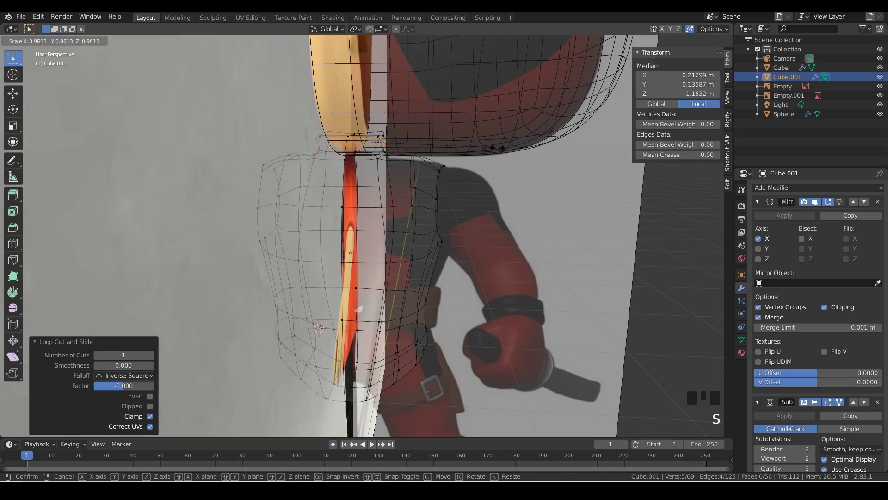
pyautogui.click(477, 145)
pyautogui.moveTo(476, 145); pyautogui.dragTo(484, 216, button='middle')
pyautogui.click(307, 158)
pyautogui.click(308, 157)
pyautogui.click(319, 158)
pyautogui.click(304, 158)
# Step: In Object Mode with solid shading, select both reference image planes and hide them
pyautogui.press('Tab')
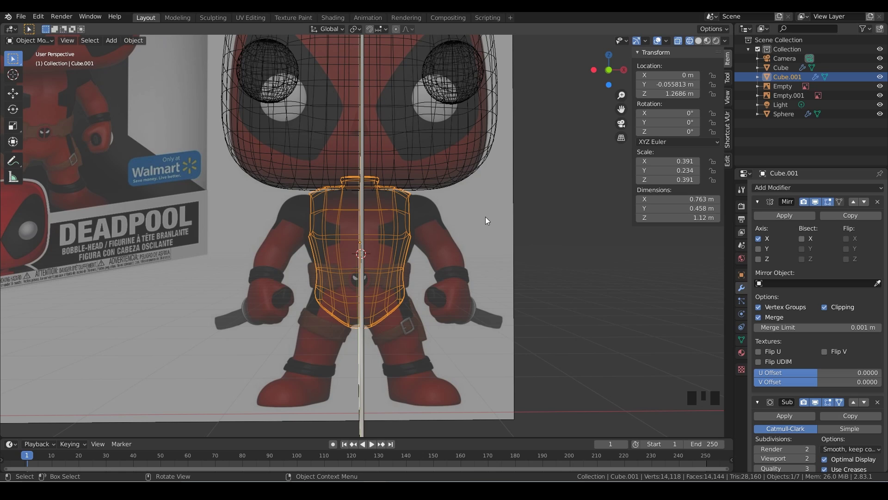
pyautogui.click(698, 40)
pyautogui.moveTo(571, 214); pyautogui.dragTo(511, 224, button='middle')
pyautogui.scroll(-5, 510, 224)
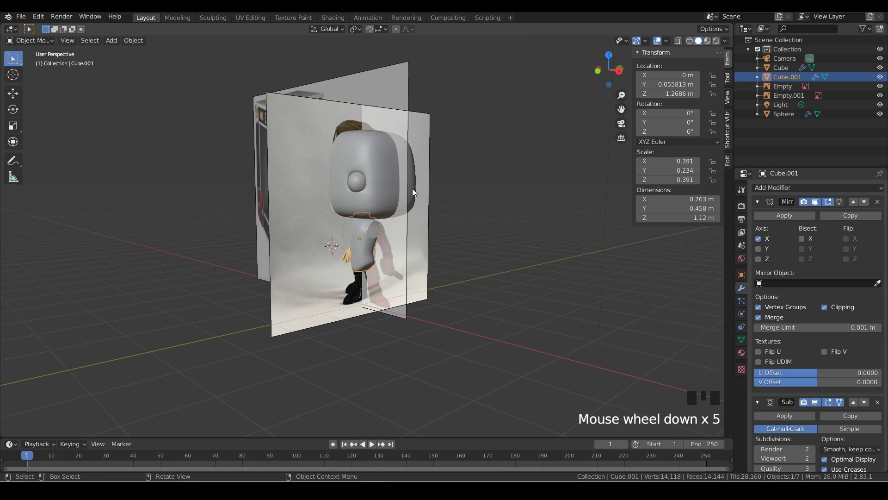
pyautogui.moveTo(386, 104); pyautogui.dragTo(398, 113)
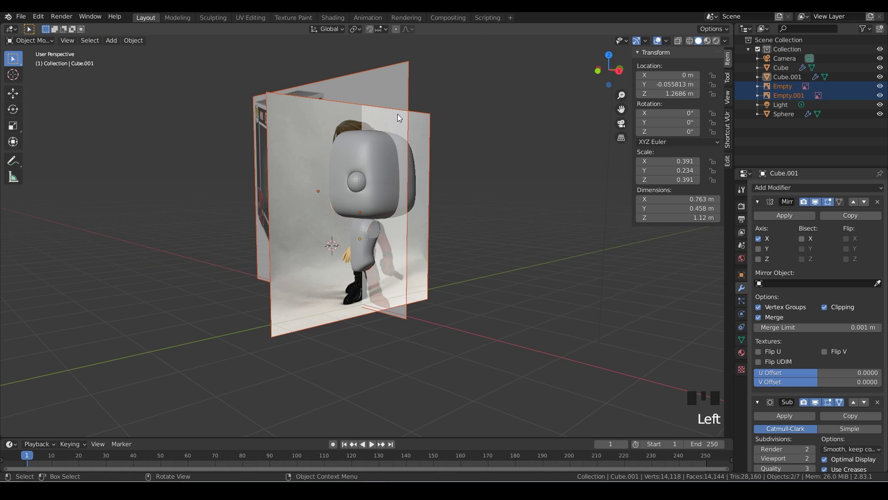
pyautogui.press('h')
pyautogui.moveTo(398, 114); pyautogui.dragTo(398, 113, button='middle')
pyautogui.moveTo(498, 235)
pyautogui.mouseDown(button='middle')
pyautogui.moveTo(381, 229)
pyautogui.moveTo(539, 229)
pyautogui.moveTo(366, 232)
pyautogui.moveTo(505, 235)
pyautogui.mouseUp(button='middle')
pyautogui.scroll(7, 437, 264)
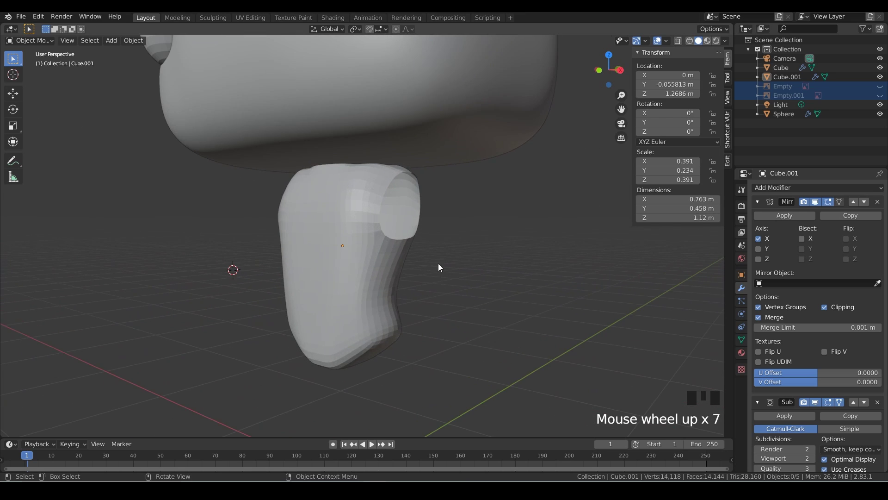
# Step: Slide four torso side vertices along their edges, with factors such as 0.313 and 0.224, then exit to Object Mode
pyautogui.press('Tab')
pyautogui.moveTo(441, 284); pyautogui.dragTo(345, 279, button='middle')
pyautogui.click(326, 282)
pyautogui.press('g')
pyautogui.press('g')
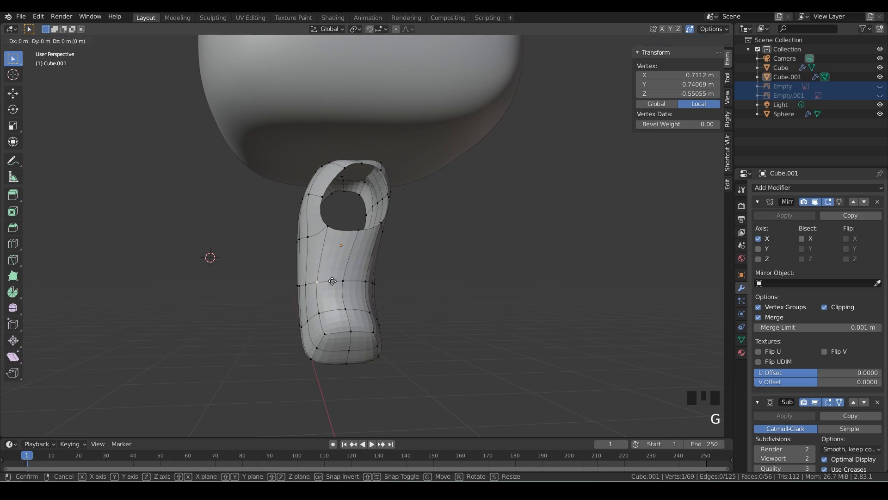
pyautogui.click(326, 281)
pyautogui.moveTo(326, 281); pyautogui.dragTo(493, 292, button='middle')
pyautogui.press('g')
pyautogui.press('g')
pyautogui.click(326, 281)
pyautogui.press('g')
pyautogui.press('g')
pyautogui.click(313, 290)
pyautogui.press('g')
pyautogui.press('g')
pyautogui.click(486, 270)
pyautogui.press('Tab')
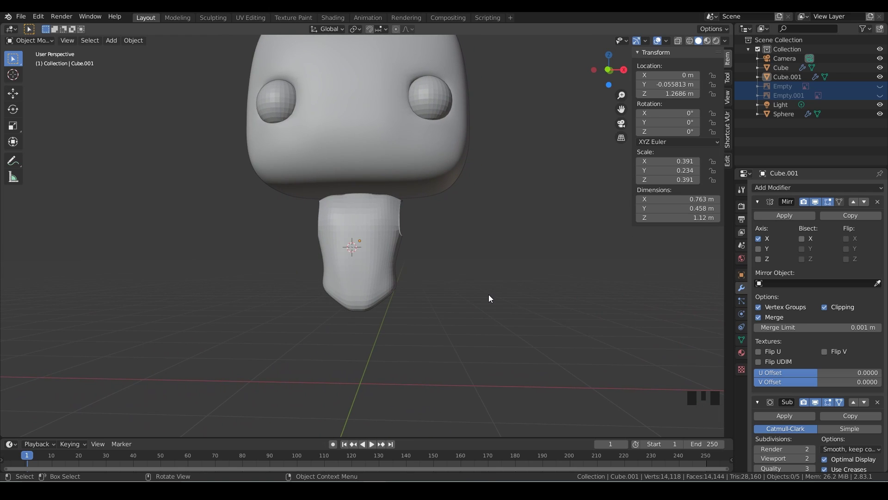